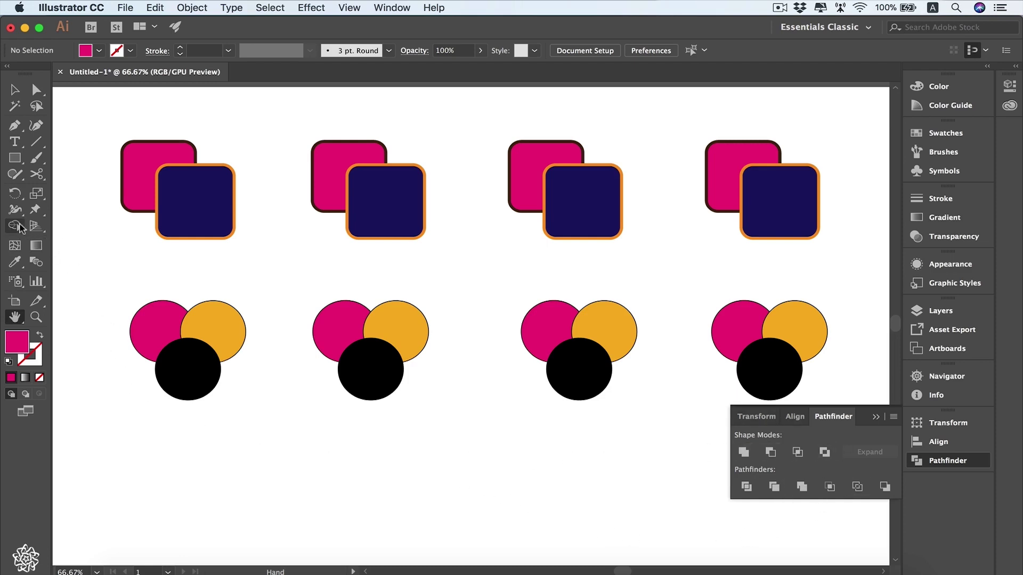
# With the Selection tool, marquee-select the first pink and navy rounded squares.
pyautogui.press('v')
pyautogui.click(203, 207)
pyautogui.click(265, 190)
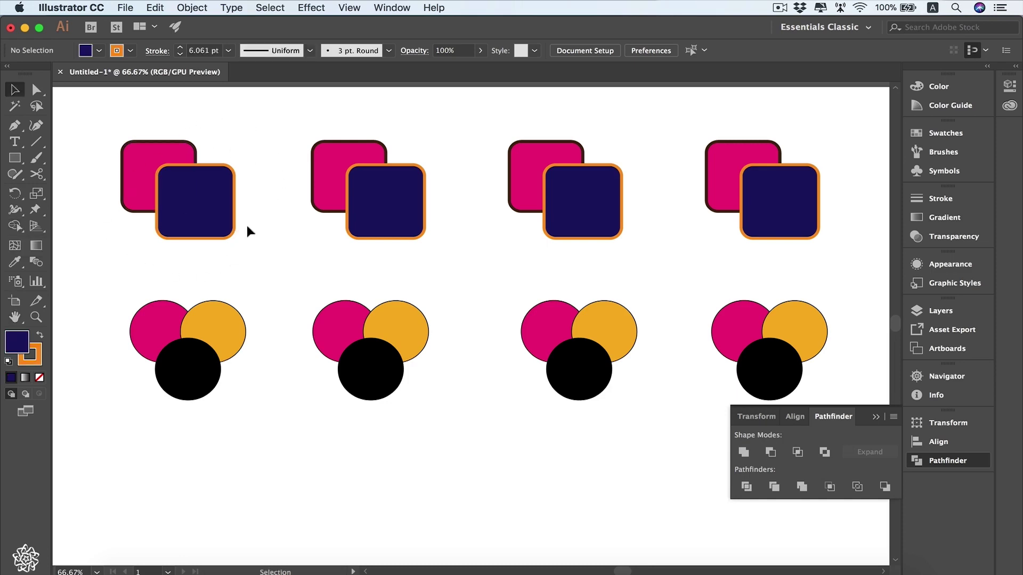
pyautogui.moveTo(275, 154); pyautogui.dragTo(180, 194)
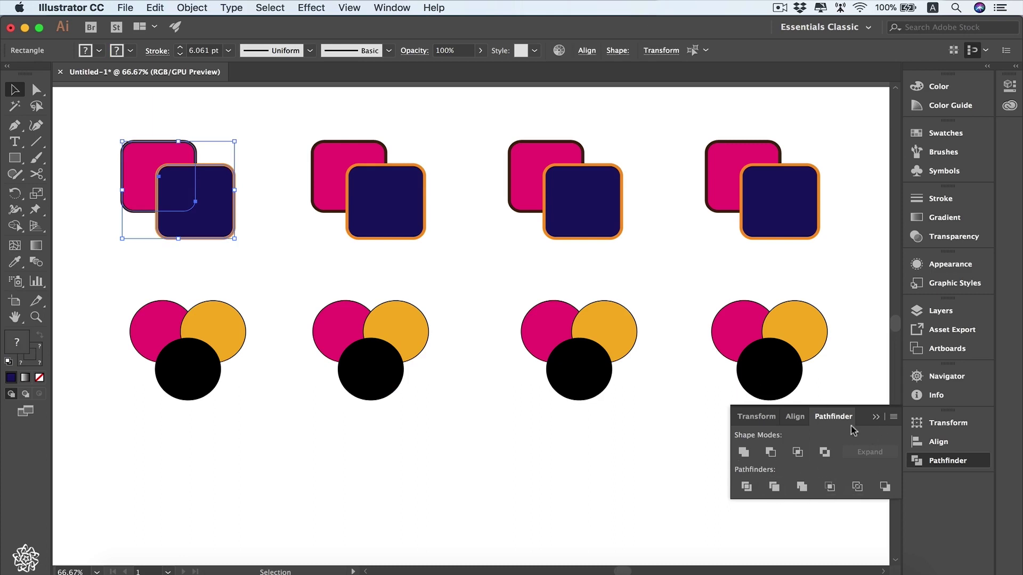
pyautogui.click(391, 7)
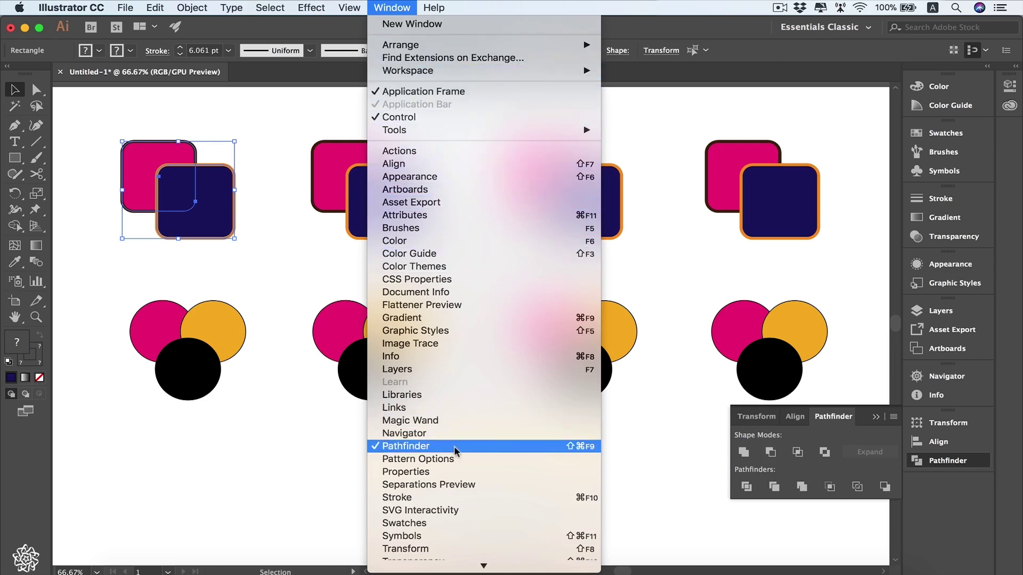
pyautogui.click(732, 463)
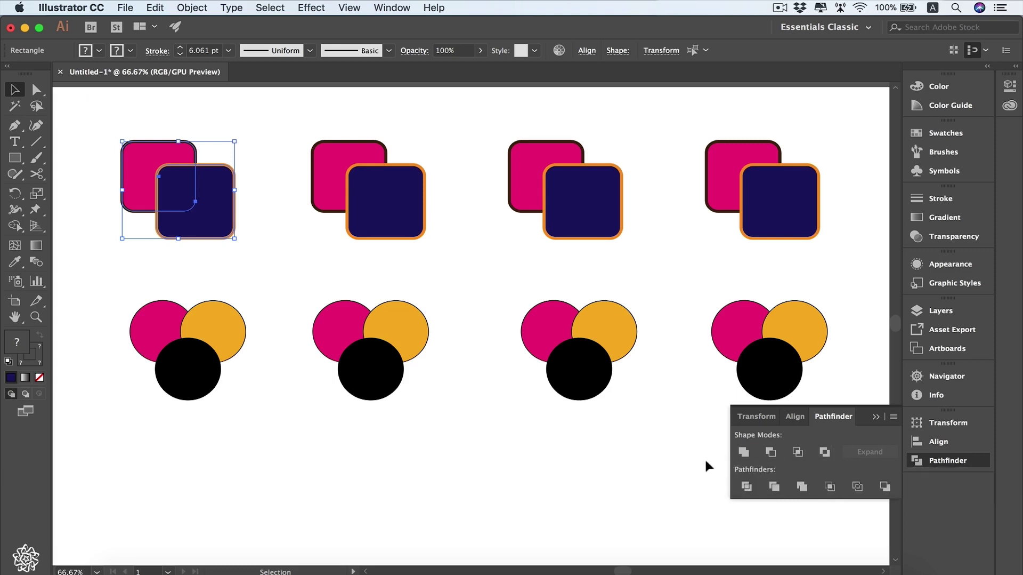
# Unite the first pair into one navy shape, then select both squares of the second pair.
pyautogui.click(744, 452)
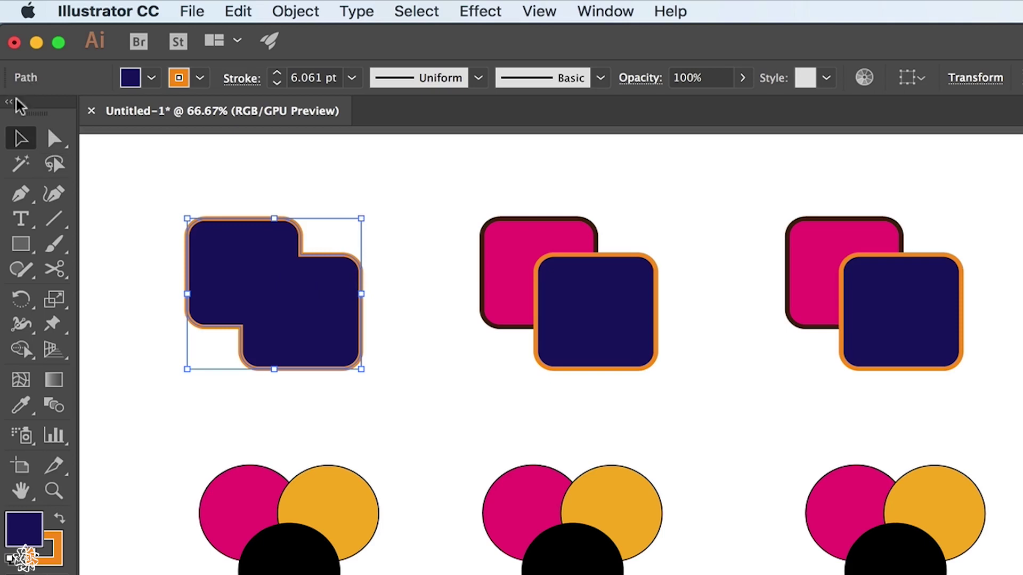
pyautogui.click(503, 267)
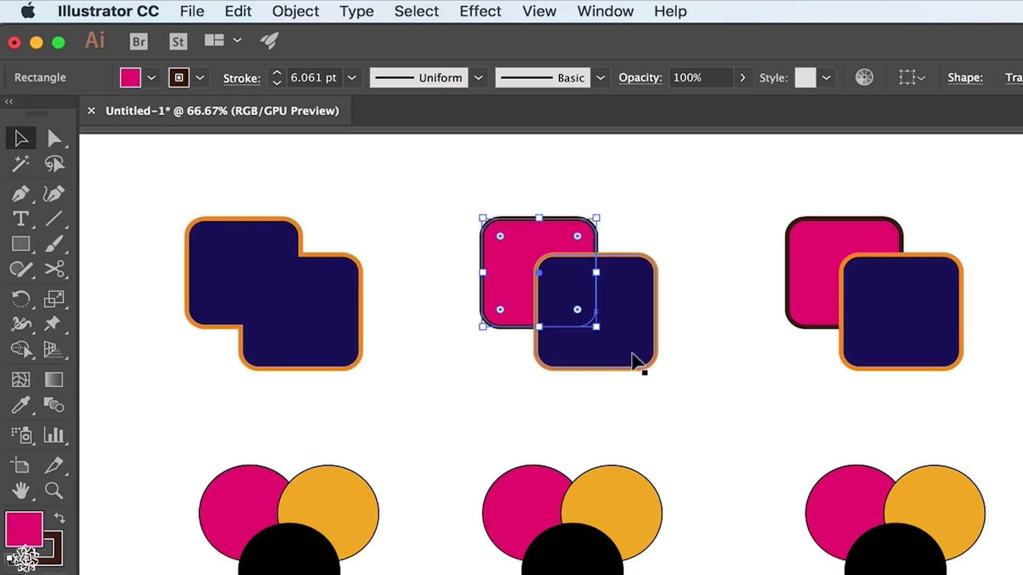
pyautogui.click(621, 352)
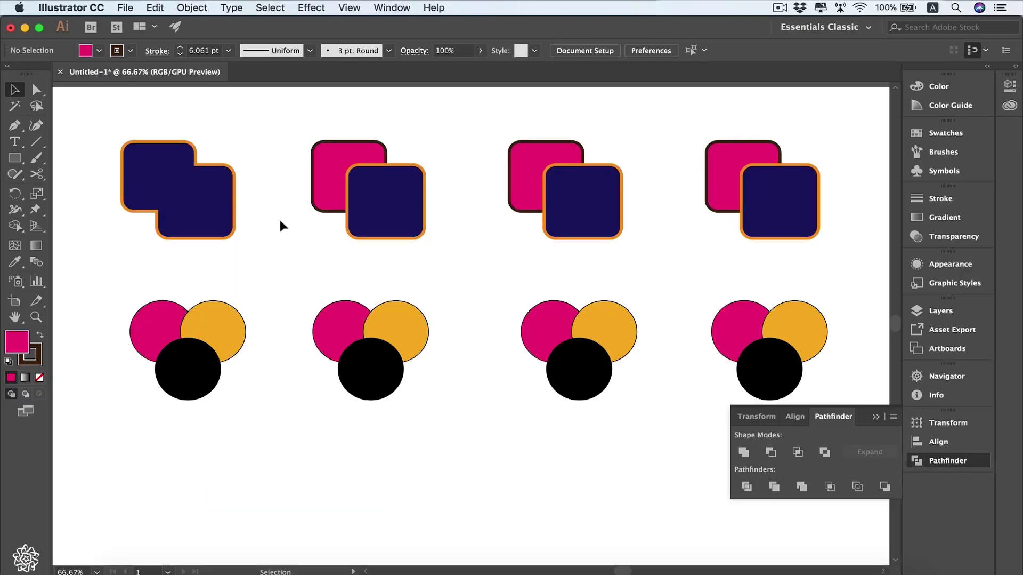
pyautogui.moveTo(436, 346); pyautogui.dragTo(660, 292)
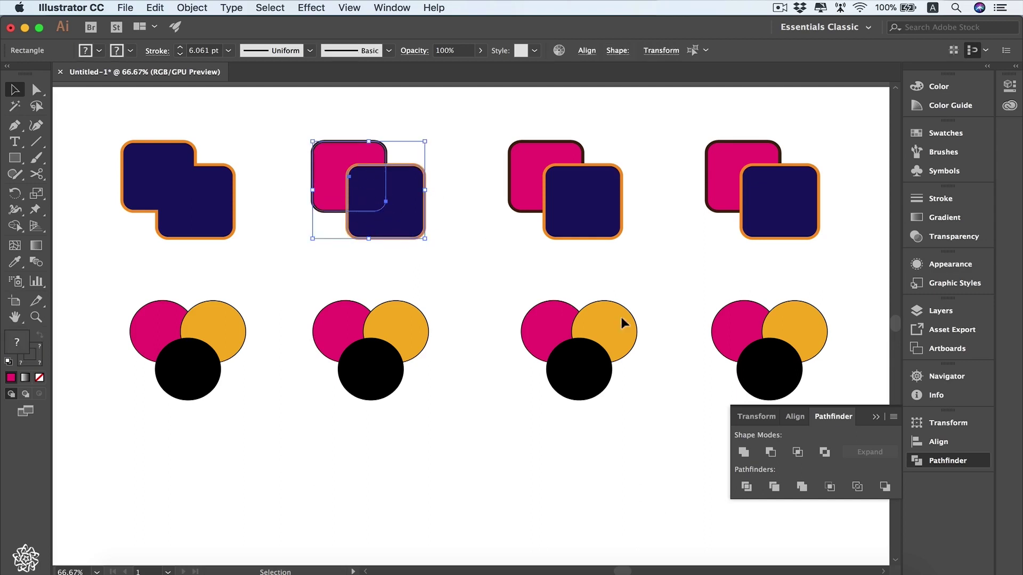
# Apply Minus Front to the second pair and Intersect to the third pair of squares.
pyautogui.click(772, 454)
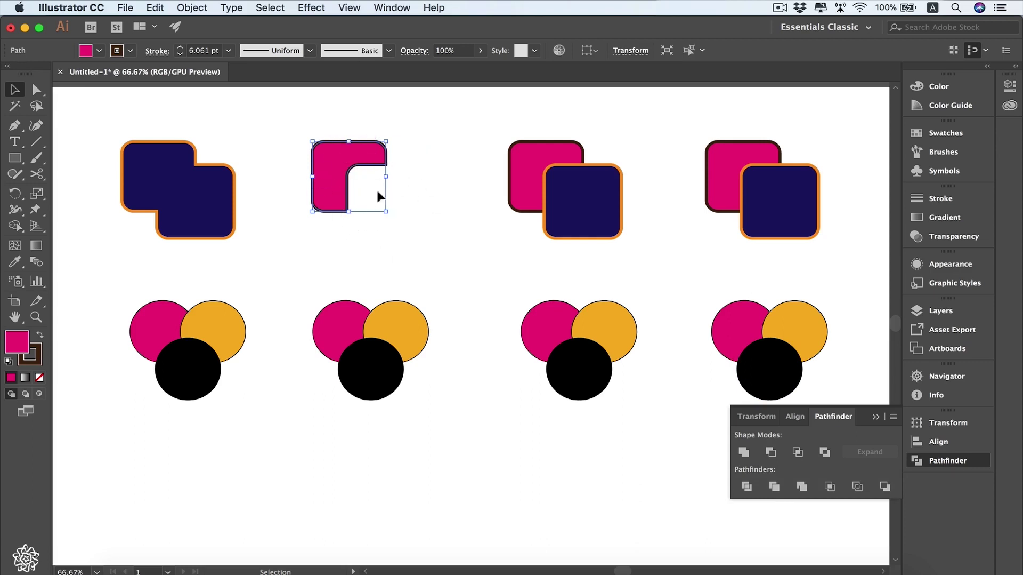
pyautogui.moveTo(478, 244); pyautogui.dragTo(583, 187)
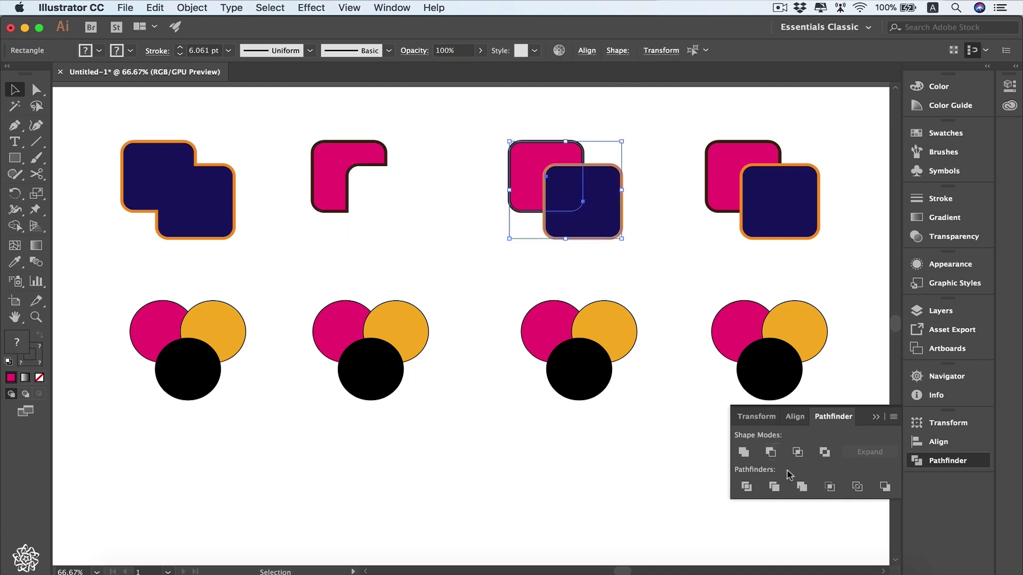
pyautogui.click(798, 452)
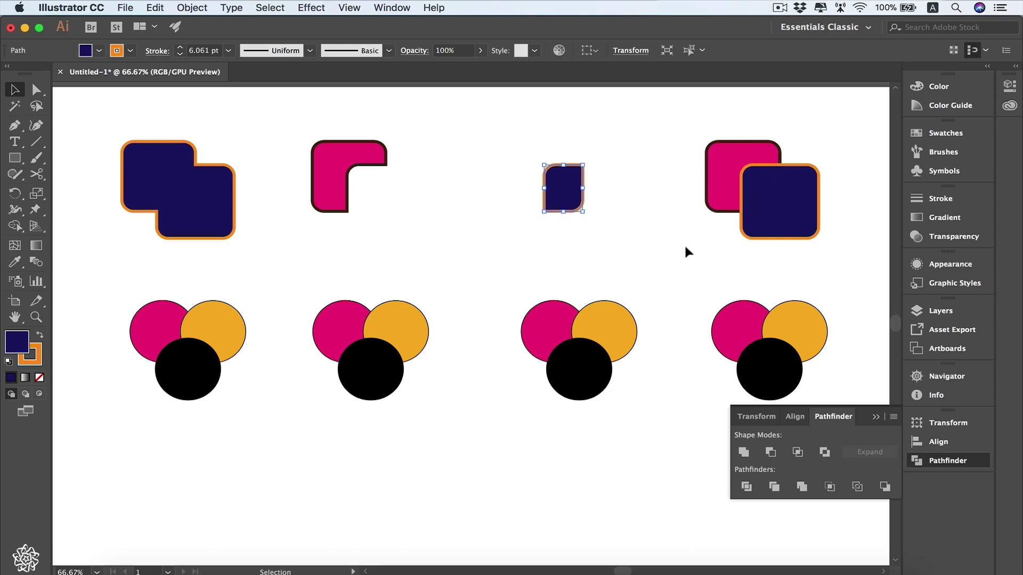
# Apply Exclude to the fourth pair of squares and ungroup the result.
pyautogui.moveTo(794, 216); pyautogui.dragTo(794, 193)
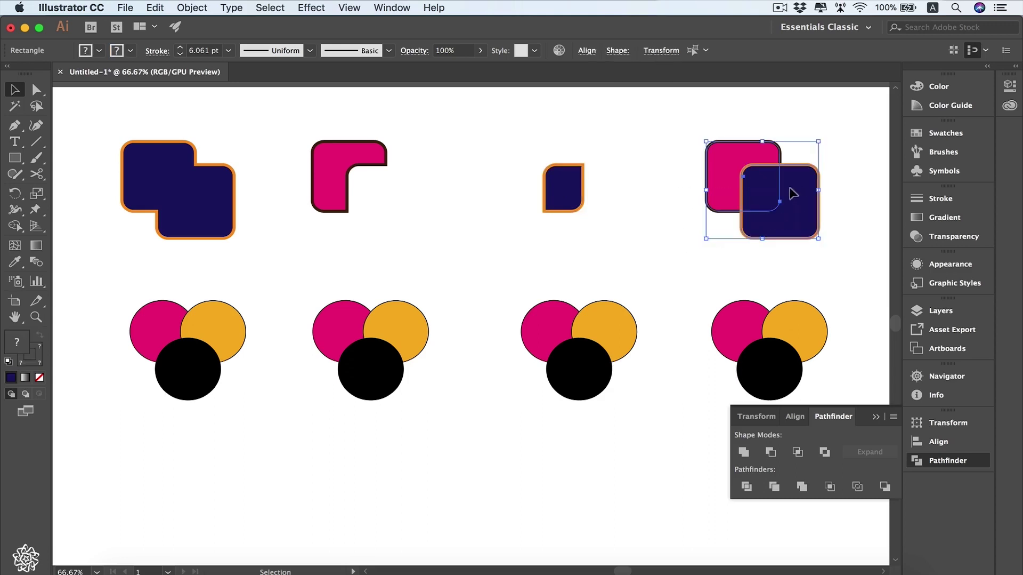
pyautogui.click(826, 453)
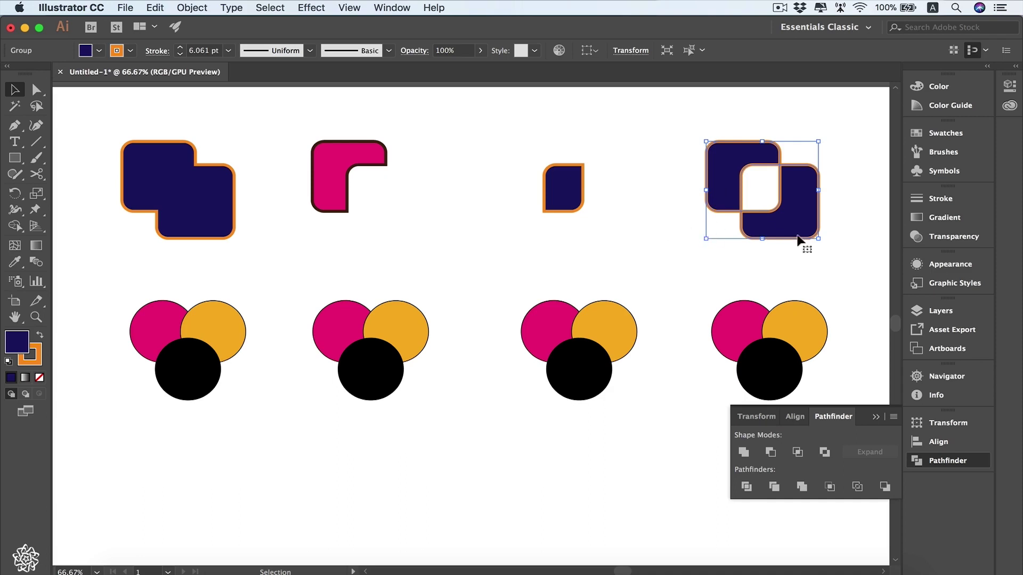
pyautogui.rightClick(761, 223)
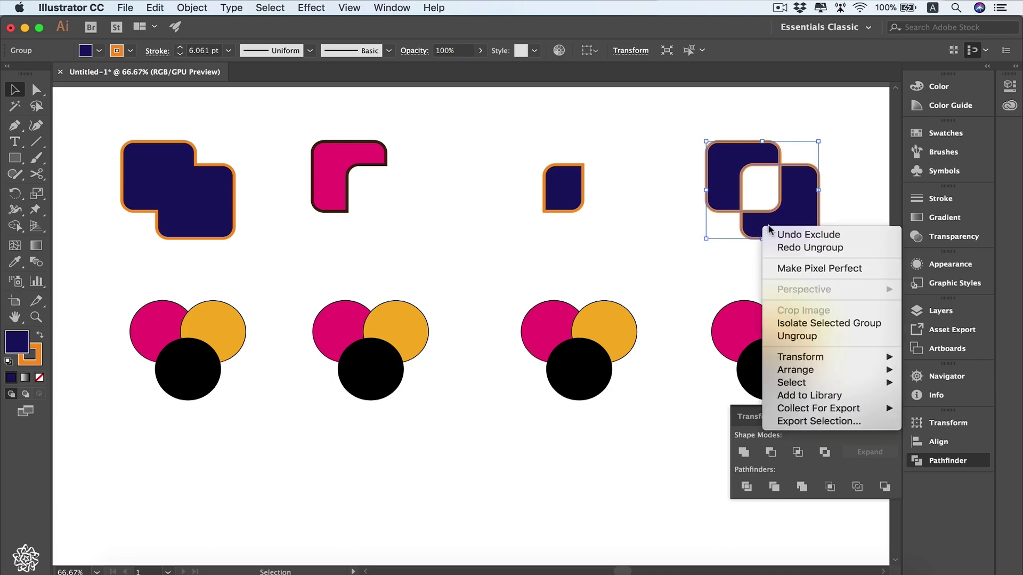
pyautogui.click(824, 335)
# Drag the two excluded pieces apart, then undo the moves.
pyautogui.click(755, 231)
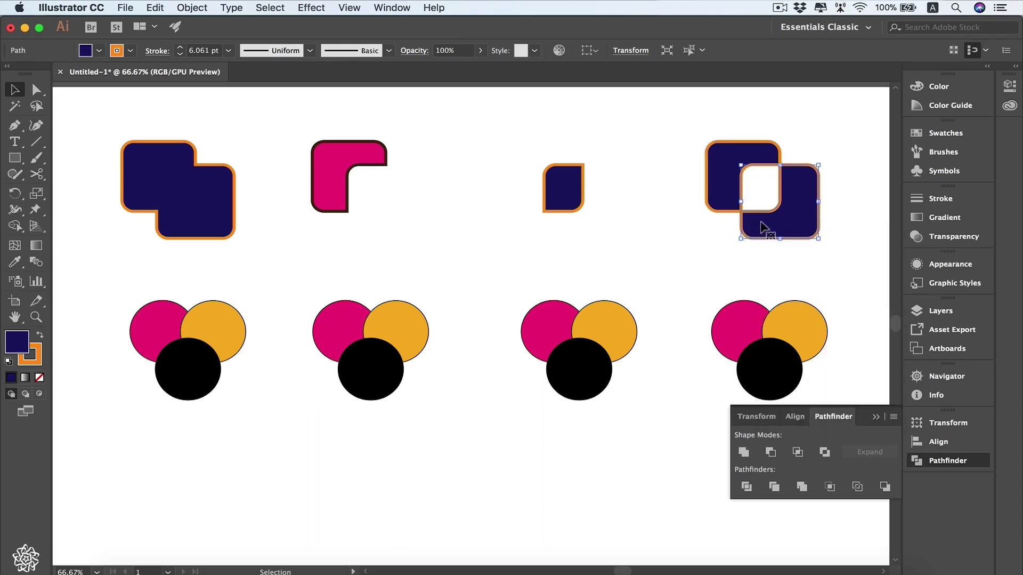
pyautogui.moveTo(770, 230); pyautogui.dragTo(833, 289)
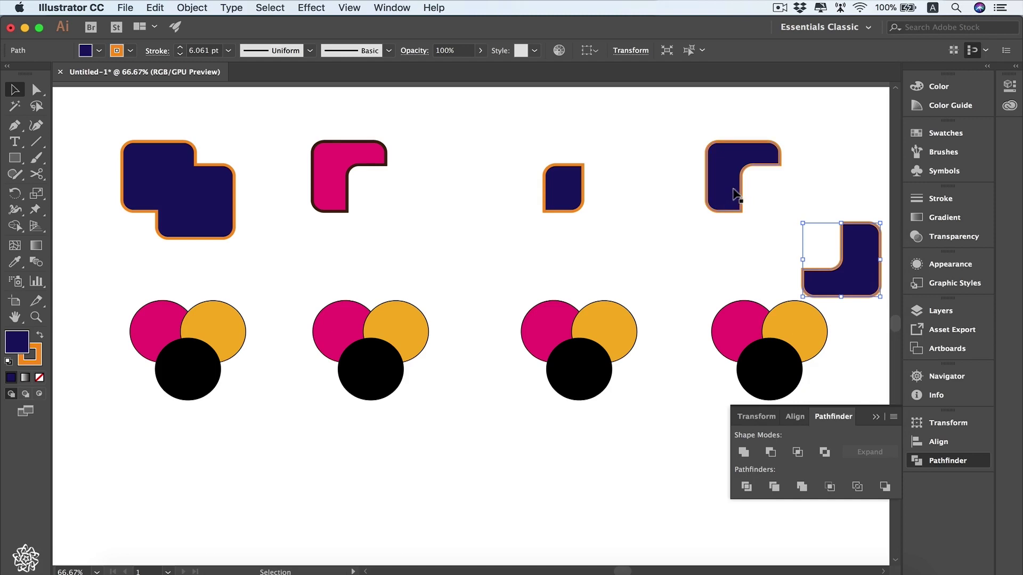
pyautogui.moveTo(738, 193); pyautogui.dragTo(659, 201)
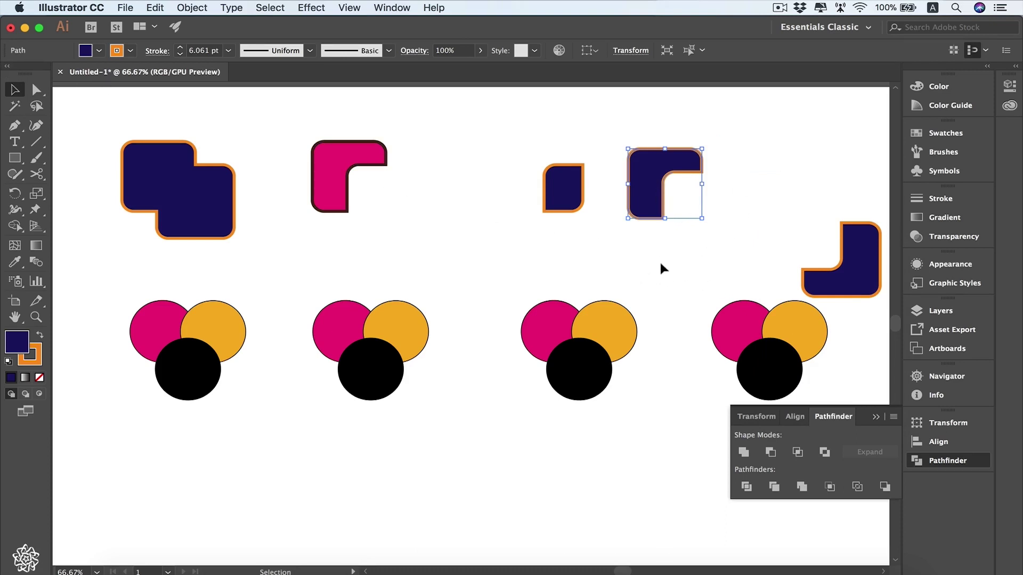
pyautogui.press('super+z')
pyautogui.press('super+z')
pyautogui.press('super+z')
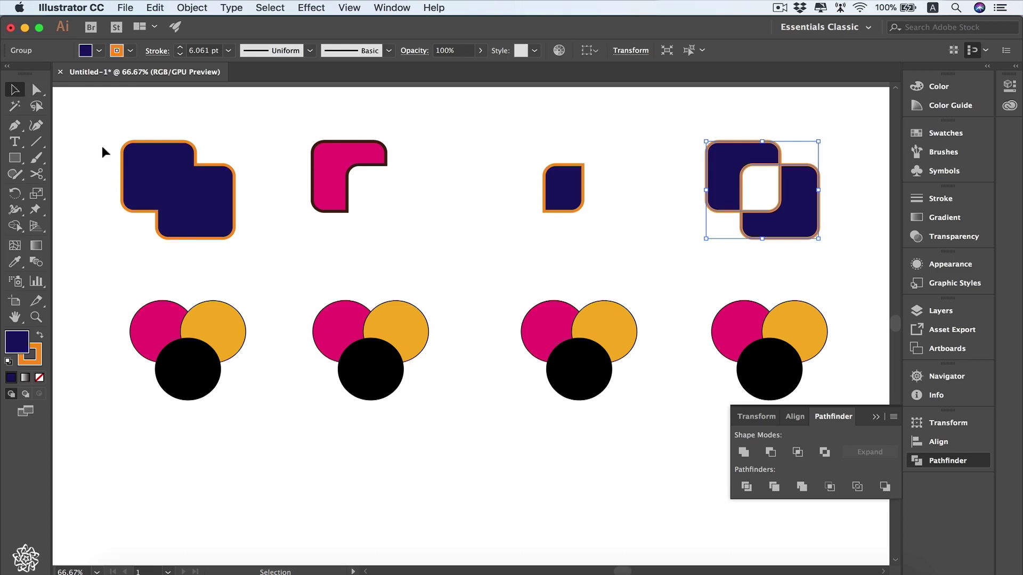
# With Shape Builder and fill None, sweep the magenta and orange circle regions into one shape.
pyautogui.moveTo(283, 288); pyautogui.dragTo(120, 390)
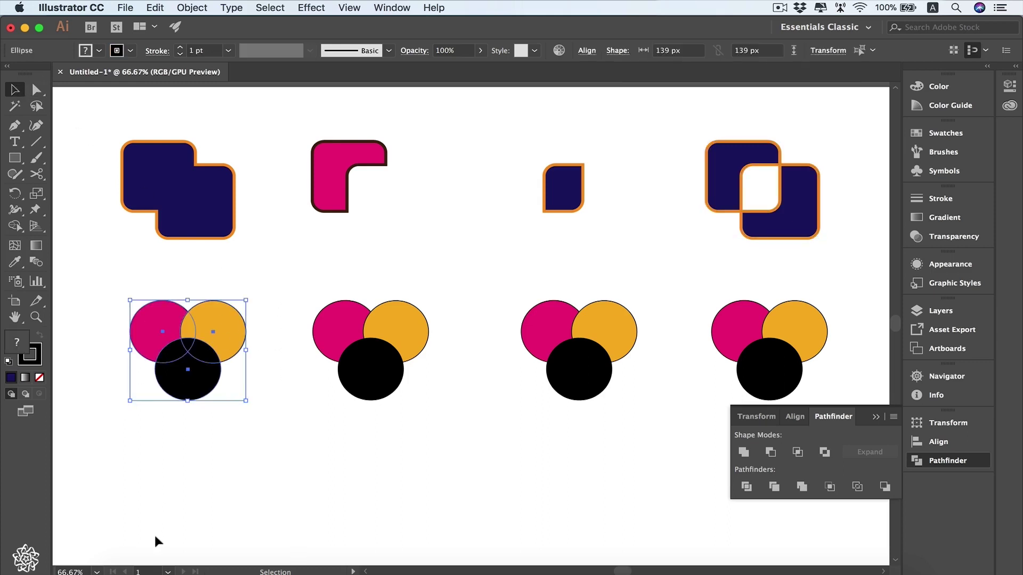
pyautogui.click(13, 225)
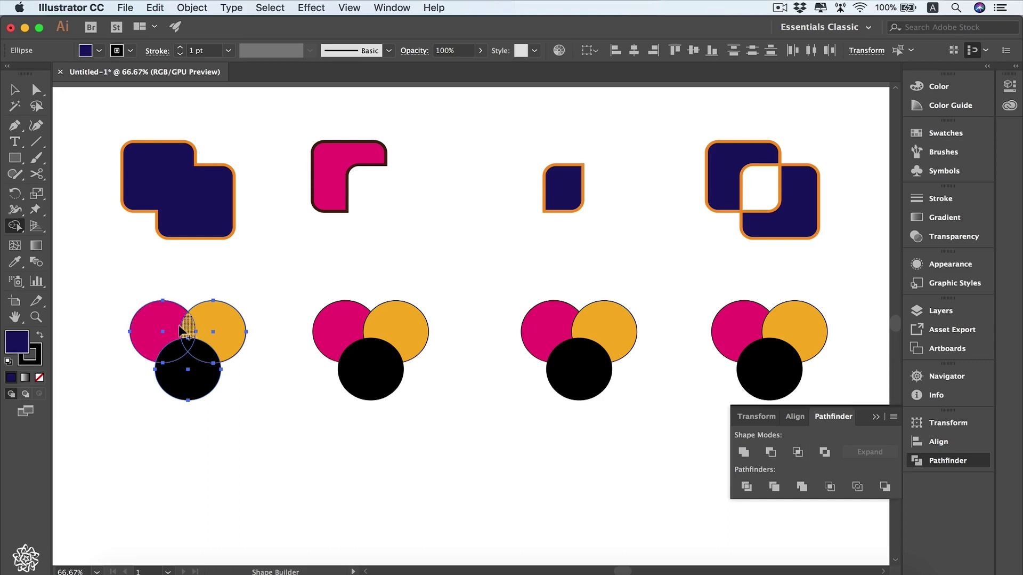
pyautogui.press('/')
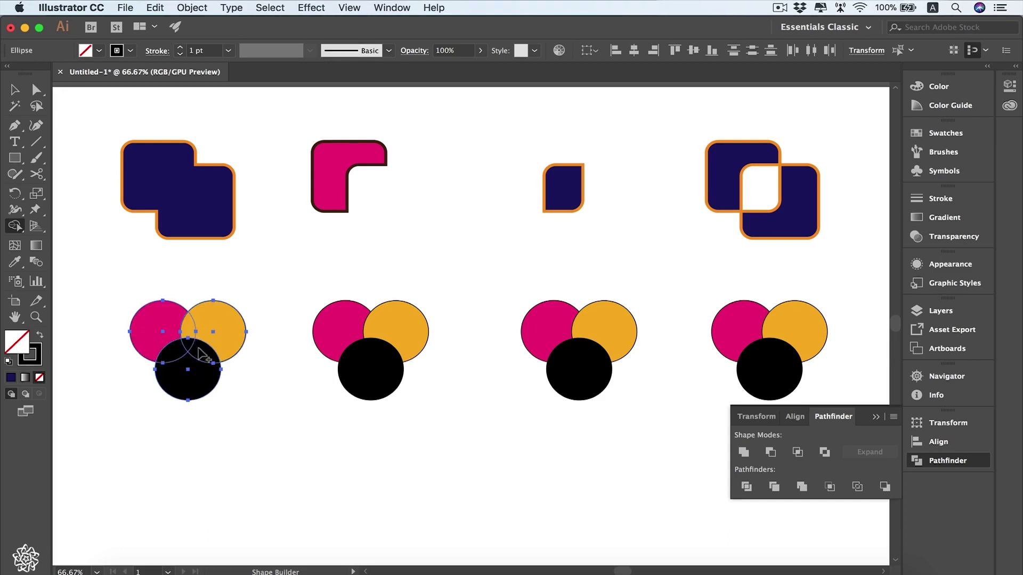
pyautogui.press('shift')
pyautogui.press('shift')
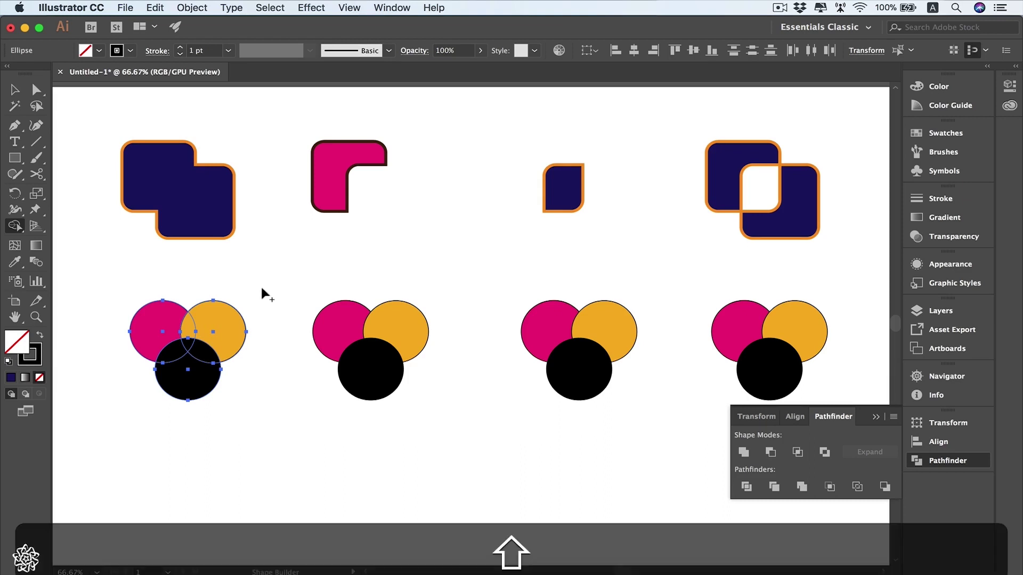
pyautogui.moveTo(271, 283); pyautogui.dragTo(106, 334)
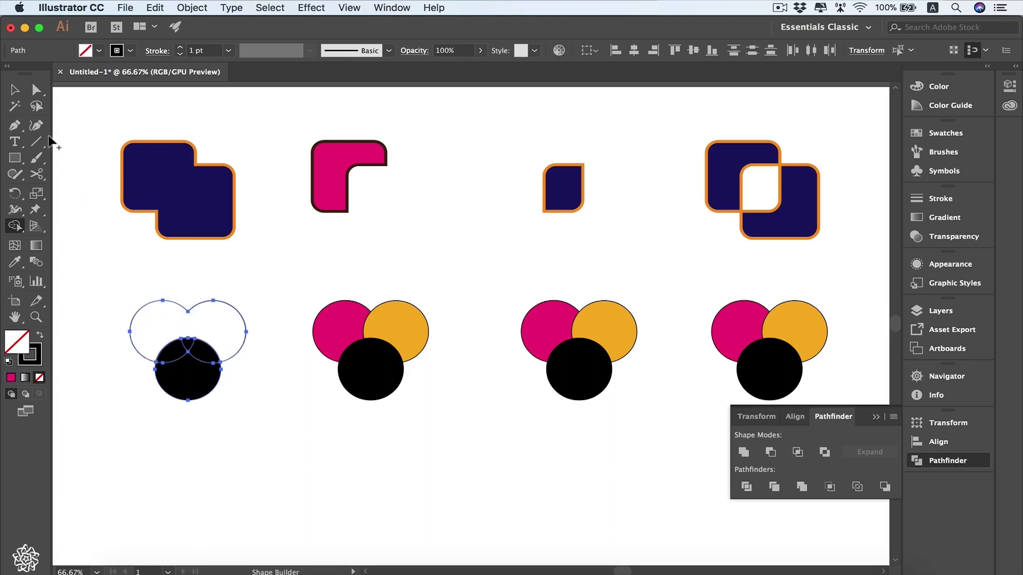
# Select the merged unfilled circle shape with the Selection tool.
pyautogui.click(15, 91)
pyautogui.click(97, 275)
pyautogui.moveTo(97, 275); pyautogui.dragTo(226, 320)
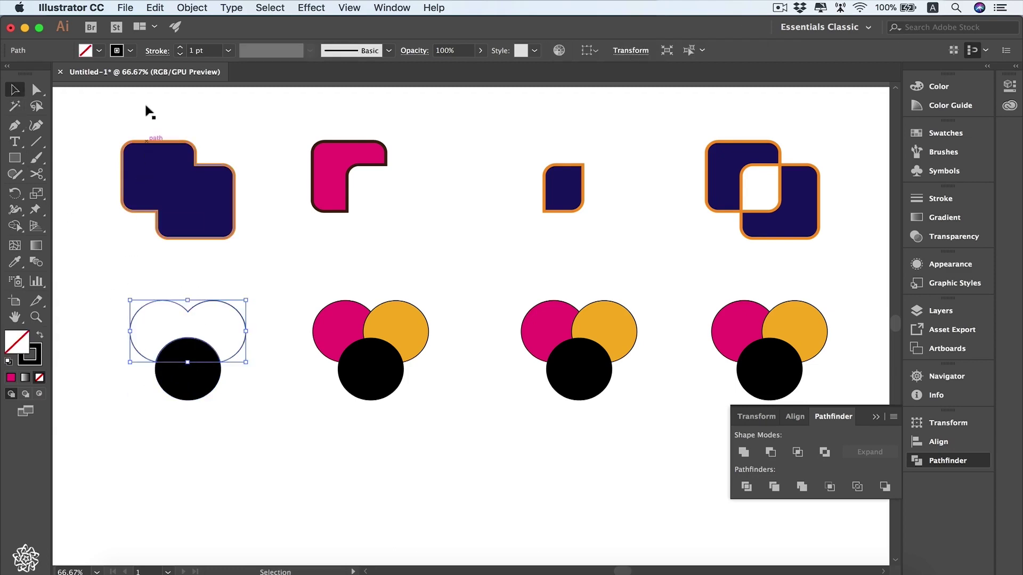
# Fill the merged shape magenta and drag the black circle down below it.
pyautogui.click(99, 50)
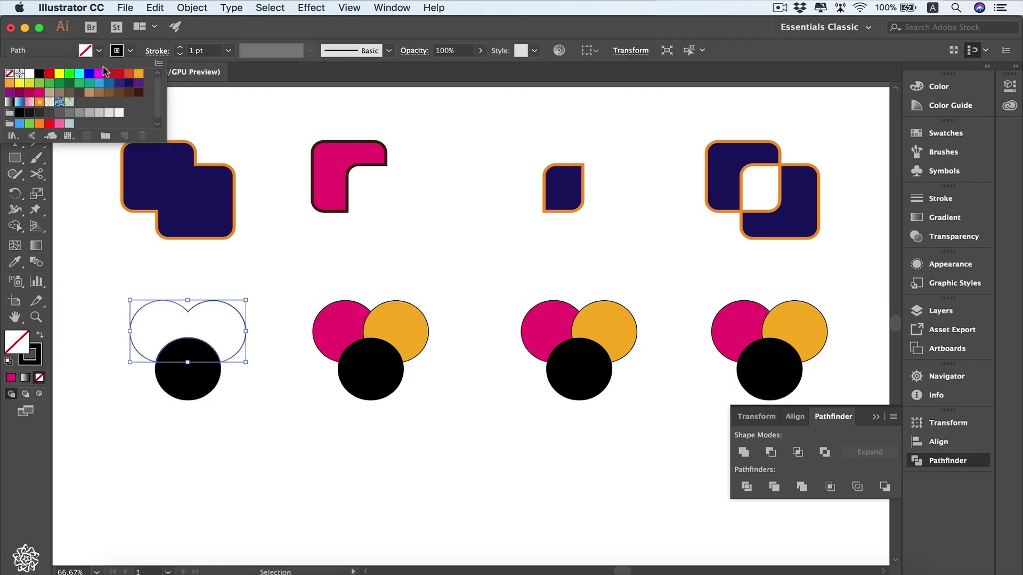
pyautogui.click(39, 92)
pyautogui.press('Escape')
pyautogui.click(286, 289)
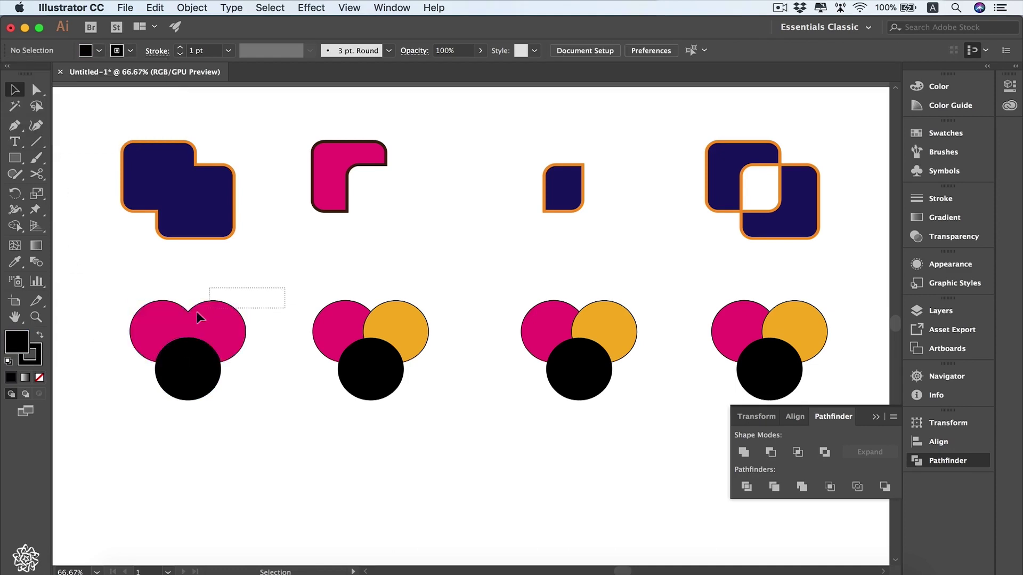
pyautogui.moveTo(197, 316); pyautogui.dragTo(197, 318)
pyautogui.click(190, 384)
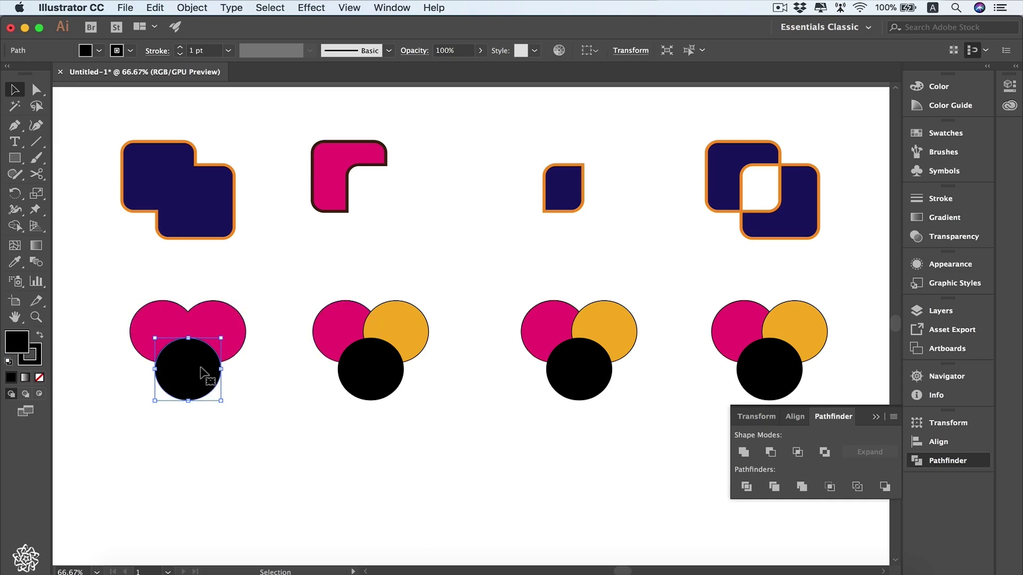
pyautogui.moveTo(202, 364); pyautogui.dragTo(202, 411)
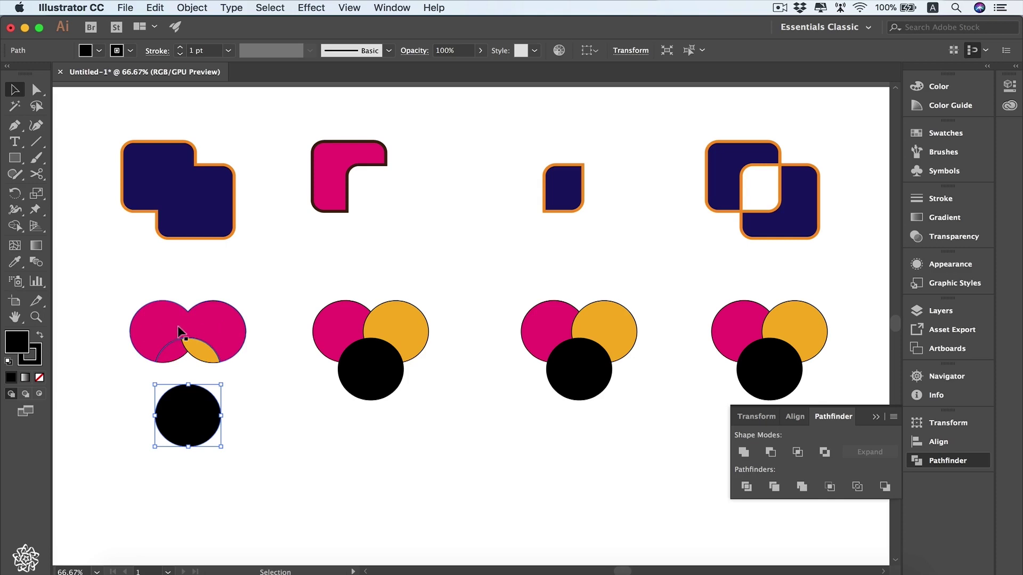
# Lift the upper magenta piece off the lens pieces, then select the second trio with Shape Builder.
pyautogui.click(229, 339)
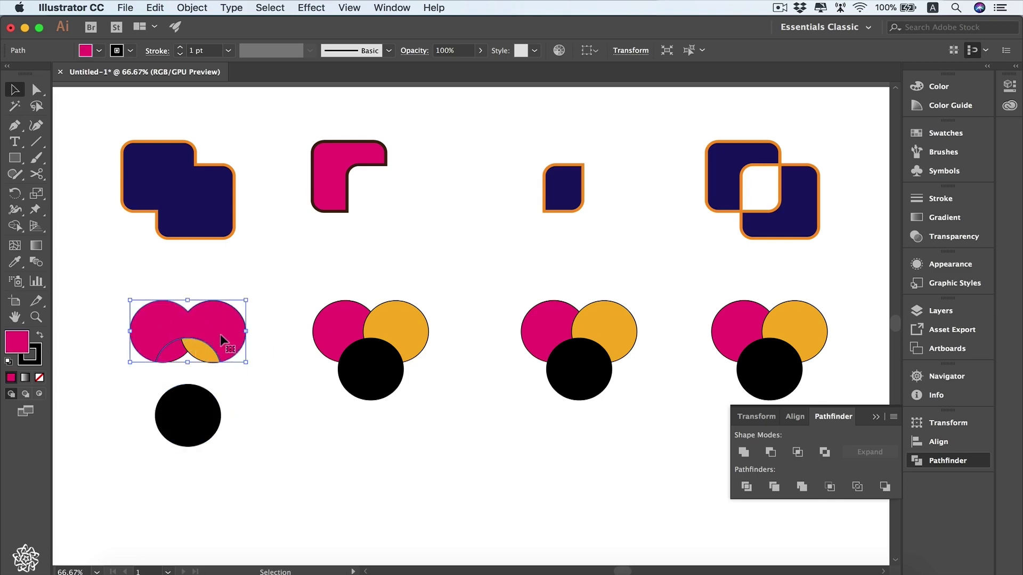
pyautogui.moveTo(219, 333); pyautogui.dragTo(221, 309)
pyautogui.click(213, 349)
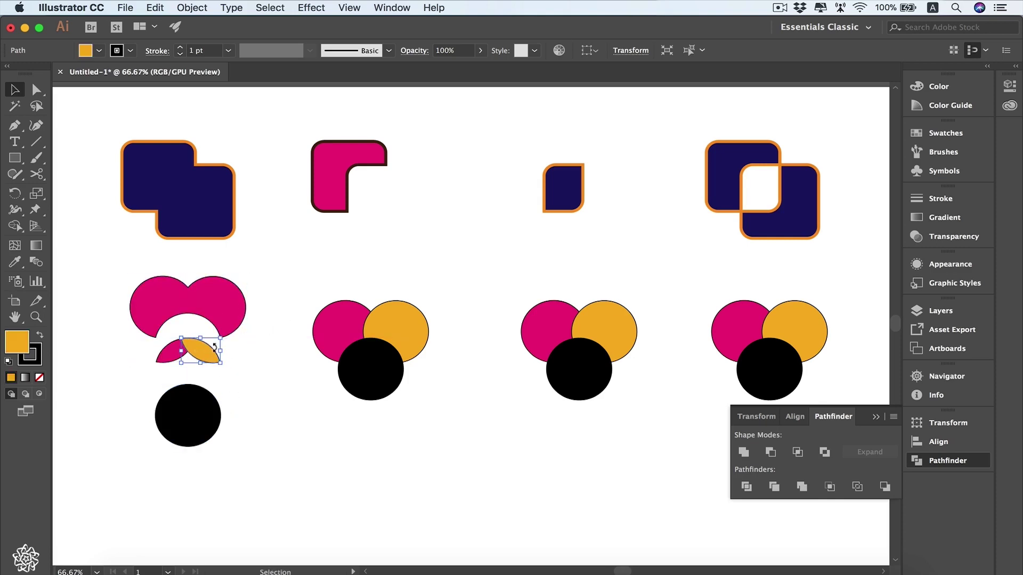
pyautogui.moveTo(213, 350); pyautogui.dragTo(172, 368)
pyautogui.hotkey('ctrl', 'z')
pyautogui.hotkey('ctrl', 'z')
pyautogui.moveTo(343, 324); pyautogui.dragTo(427, 384)
pyautogui.click(15, 226)
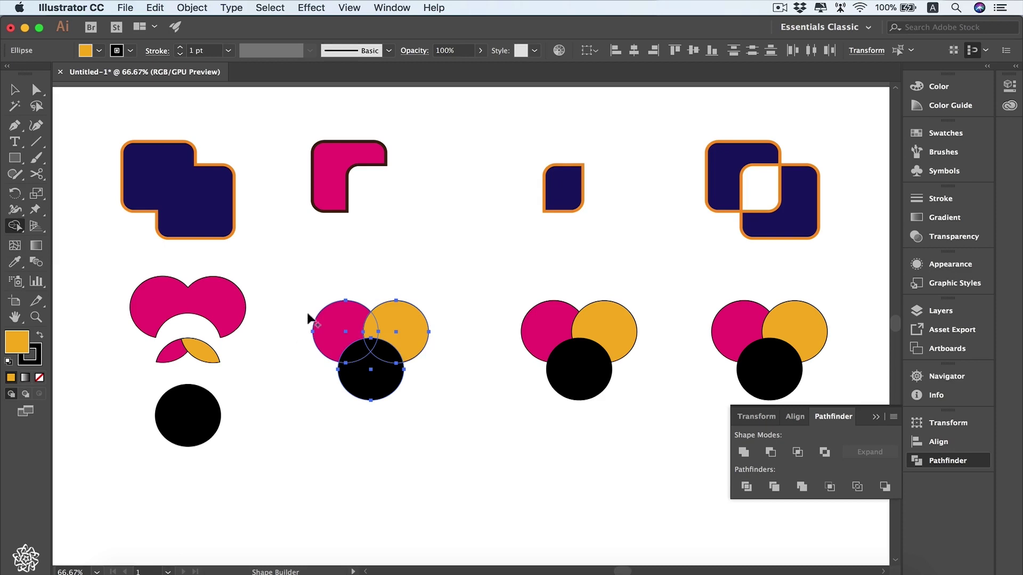
# Merge the pink and black circles with Shape Builder and move the orange shape down-left.
pyautogui.moveTo(327, 321)
pyautogui.mouseDown()
pyautogui.moveTo(347, 339)
pyautogui.moveTo(356, 376)
pyautogui.moveTo(378, 386)
pyautogui.moveTo(391, 357)
pyautogui.mouseUp()
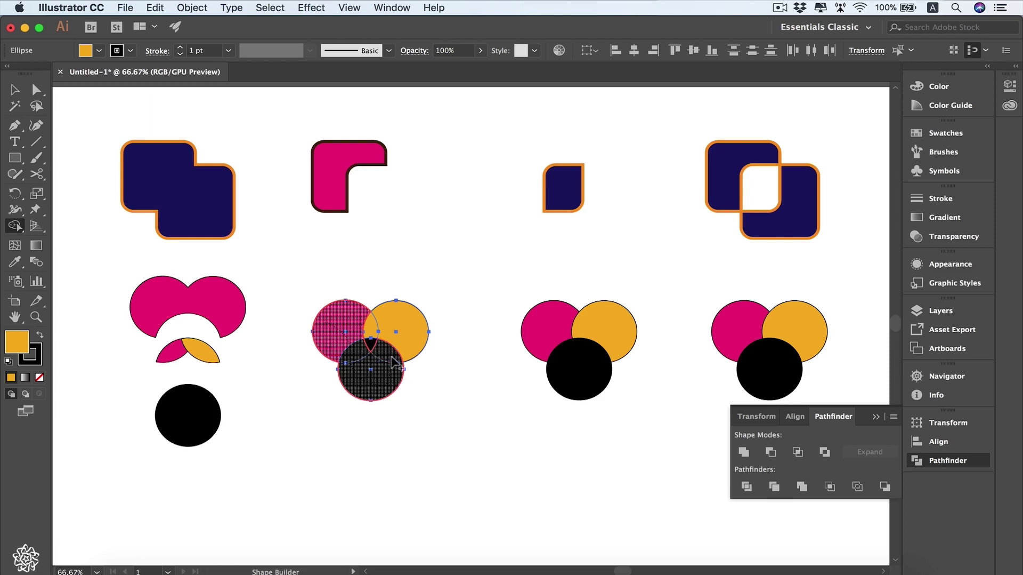
pyautogui.moveTo(395, 365); pyautogui.dragTo(397, 366)
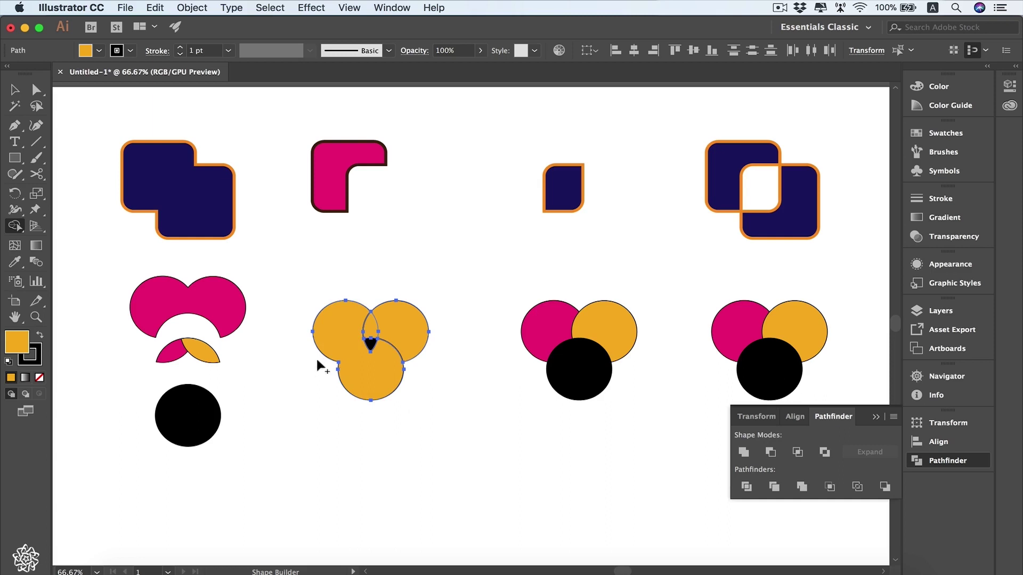
pyautogui.click(17, 90)
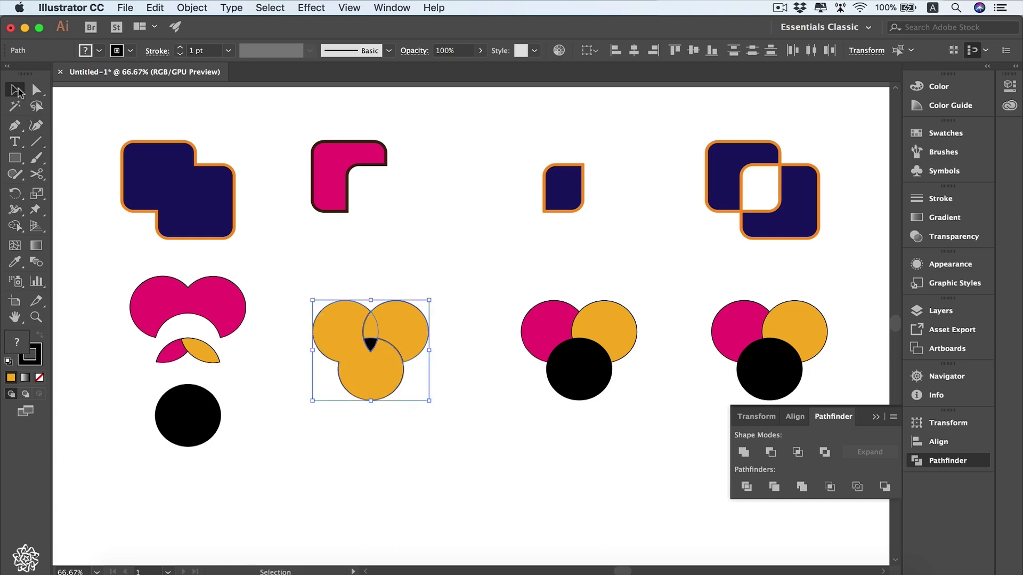
pyautogui.click(287, 346)
pyautogui.moveTo(348, 354); pyautogui.dragTo(333, 398)
# Move the orange crescent up and left, then select the third circle group.
pyautogui.click(413, 459)
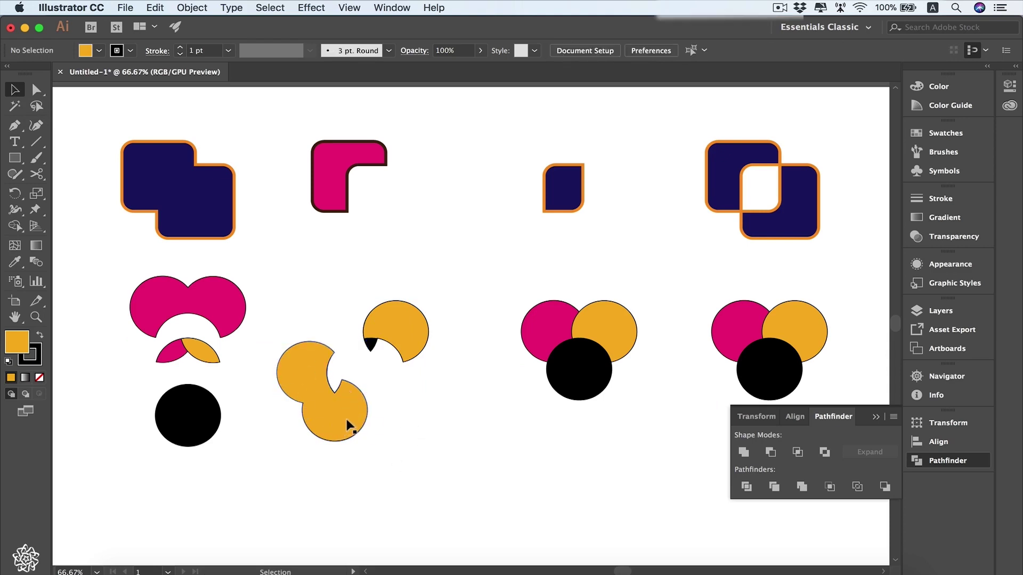
pyautogui.click(404, 334)
pyautogui.moveTo(402, 330); pyautogui.dragTo(384, 292)
pyautogui.click(490, 315)
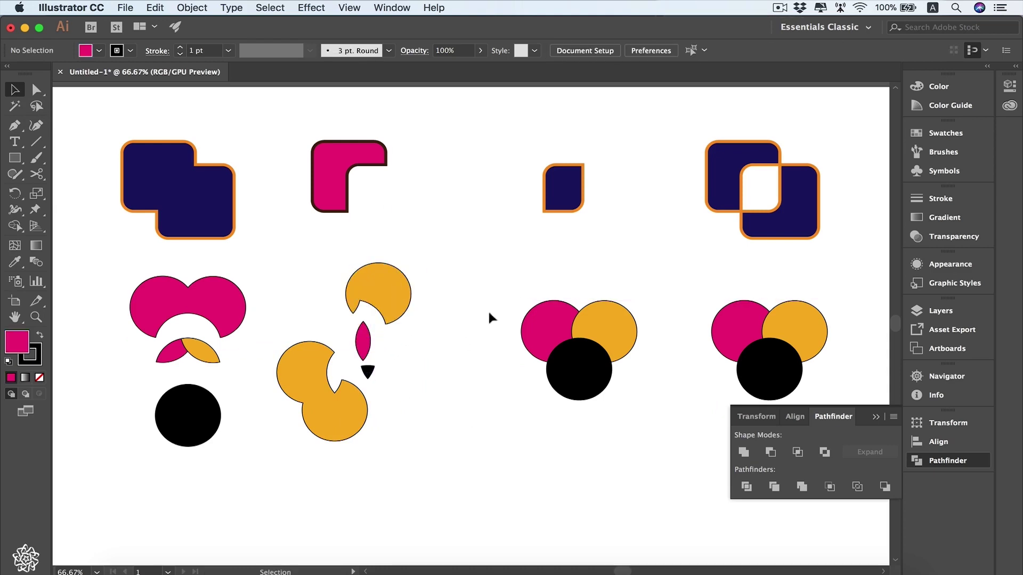
pyautogui.moveTo(481, 283); pyautogui.dragTo(627, 371)
pyautogui.hotkey('shift', 'm')
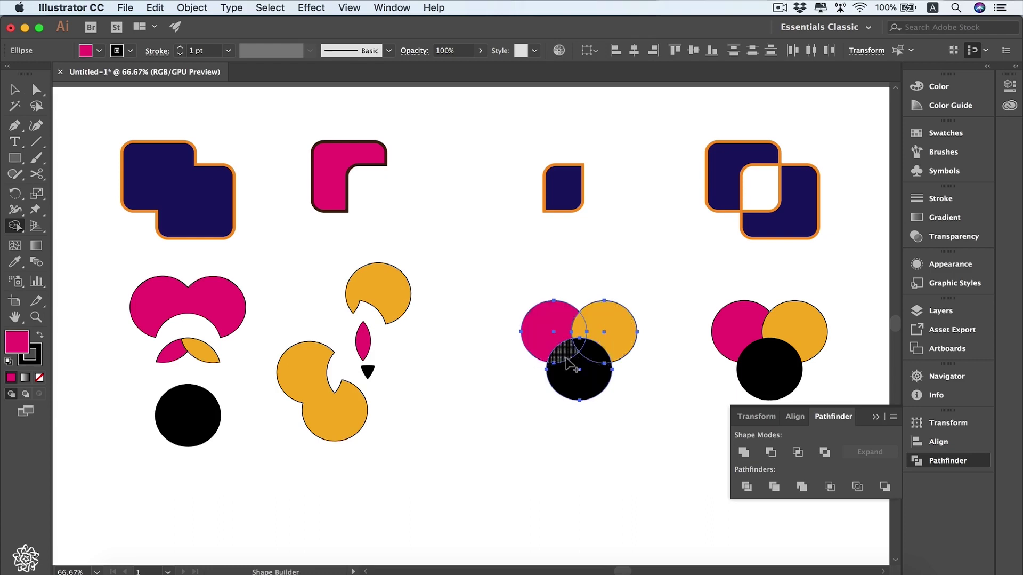
# Option-click to delete the magenta-black, magenta-yellow and yellow-black overlaps.
pyautogui.press('alt')
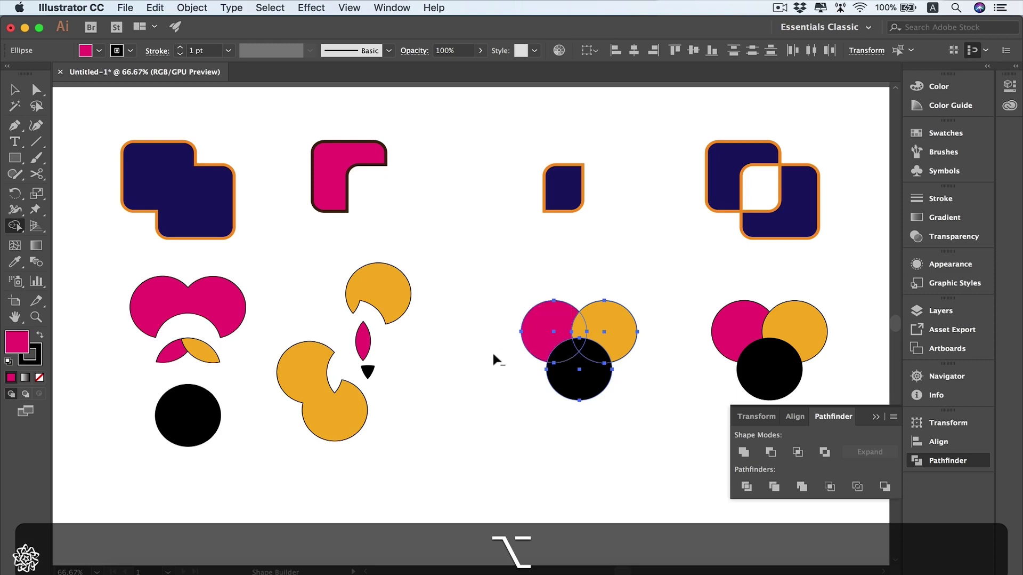
pyautogui.keyDown('alt'); pyautogui.click(566, 356); pyautogui.keyUp('alt')
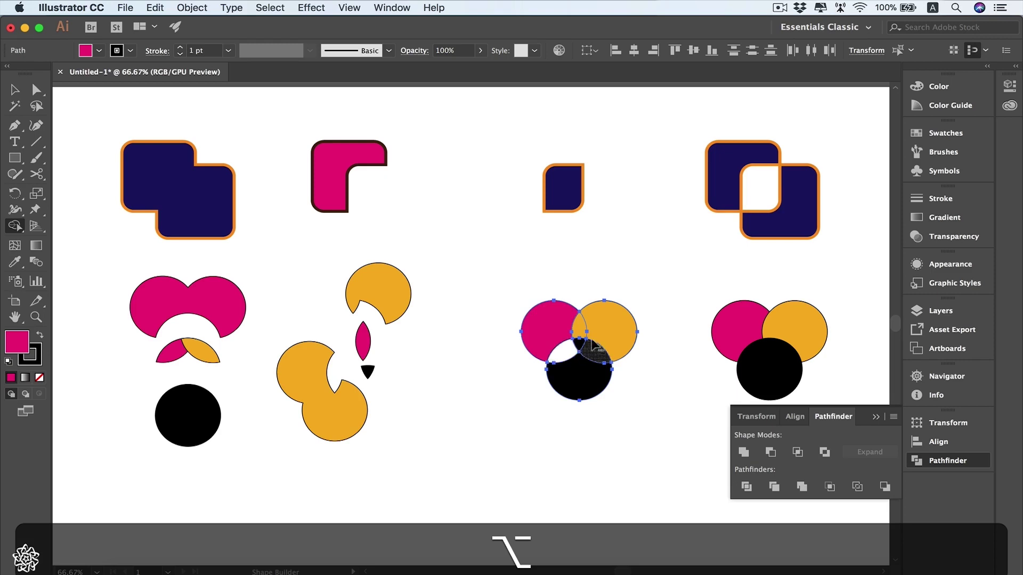
pyautogui.keyDown('alt'); pyautogui.click(580, 329); pyautogui.keyUp('alt')
pyautogui.keyDown('alt'); pyautogui.click(596, 357); pyautogui.keyUp('alt')
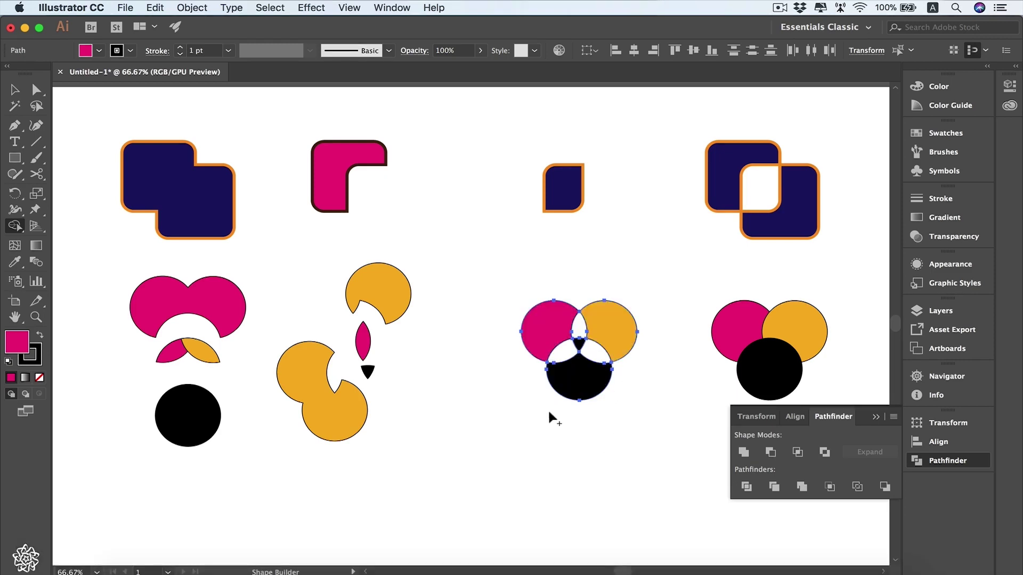
# Spread the pink, yellow and black pieces apart, then select the fourth circle group.
pyautogui.press('v')
pyautogui.click(642, 373)
pyautogui.click(610, 328)
pyautogui.moveTo(610, 327); pyautogui.dragTo(531, 320)
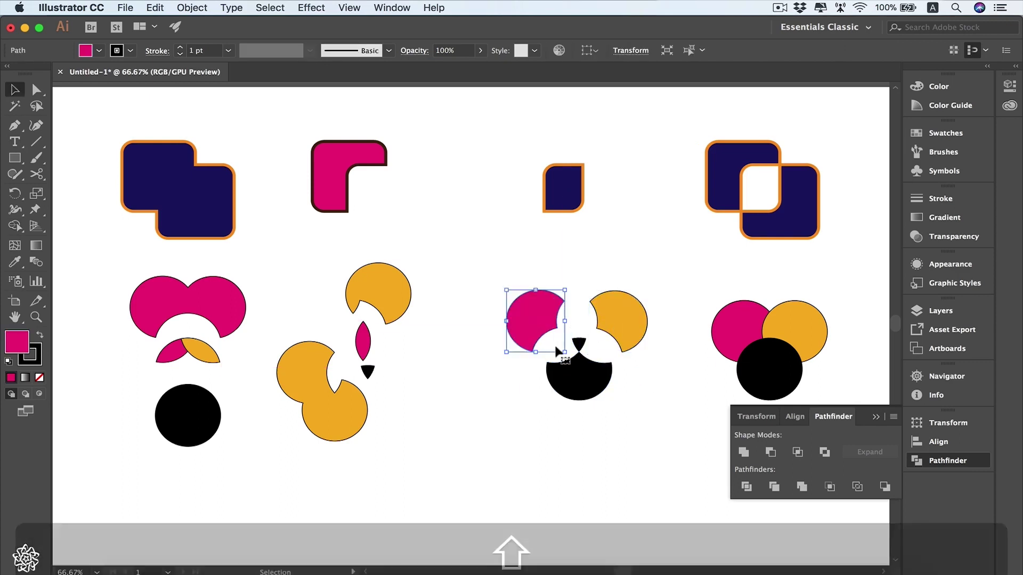
pyautogui.moveTo(585, 381); pyautogui.dragTo(580, 405)
pyautogui.press('shift+super+a')
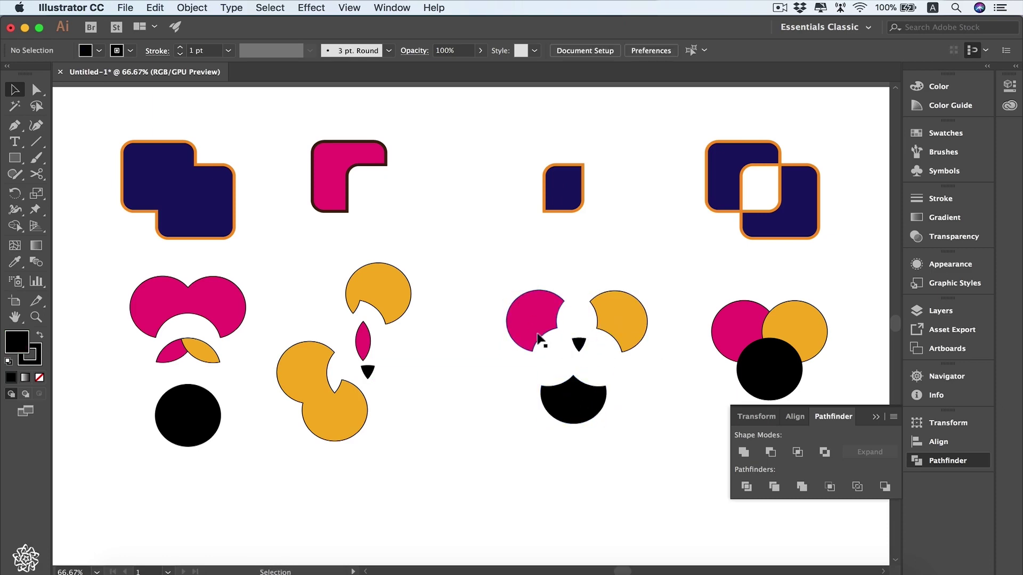
pyautogui.moveTo(703, 411); pyautogui.dragTo(840, 350)
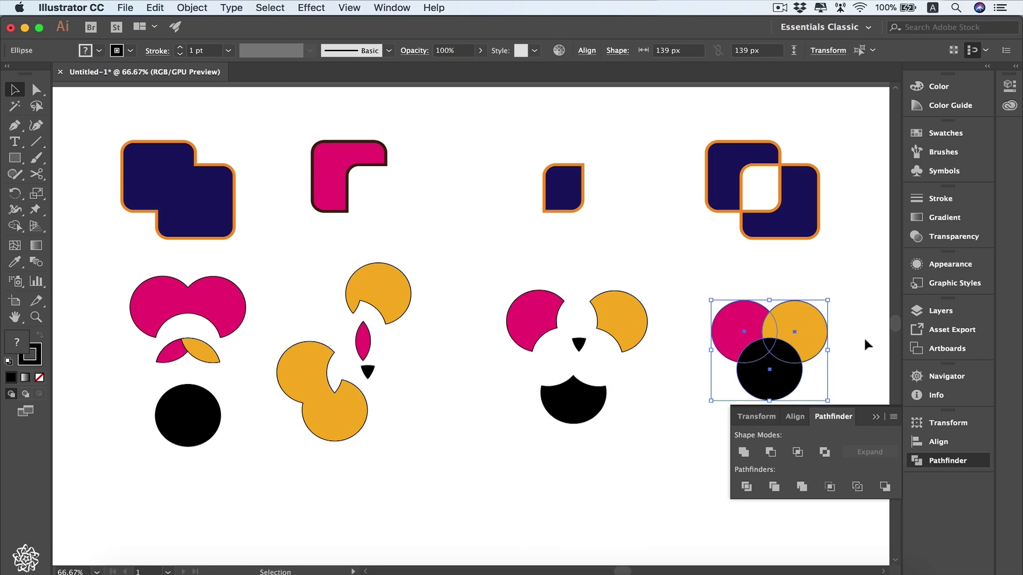
# Sweep all three circles of the fourth group into one black trefoil with Shape Builder.
pyautogui.click(15, 225)
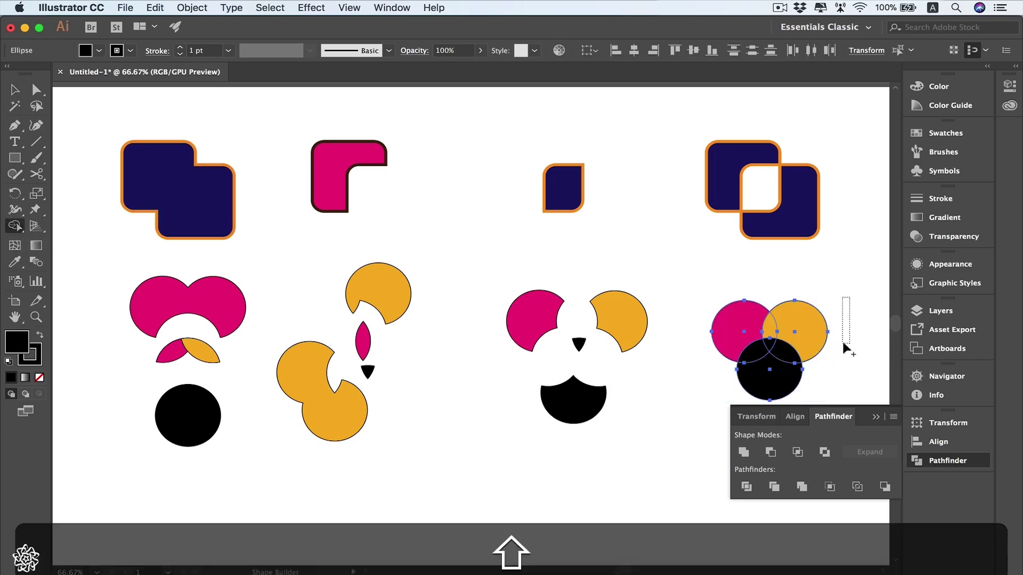
pyautogui.moveTo(850, 297); pyautogui.dragTo(709, 372)
pyautogui.press('v')
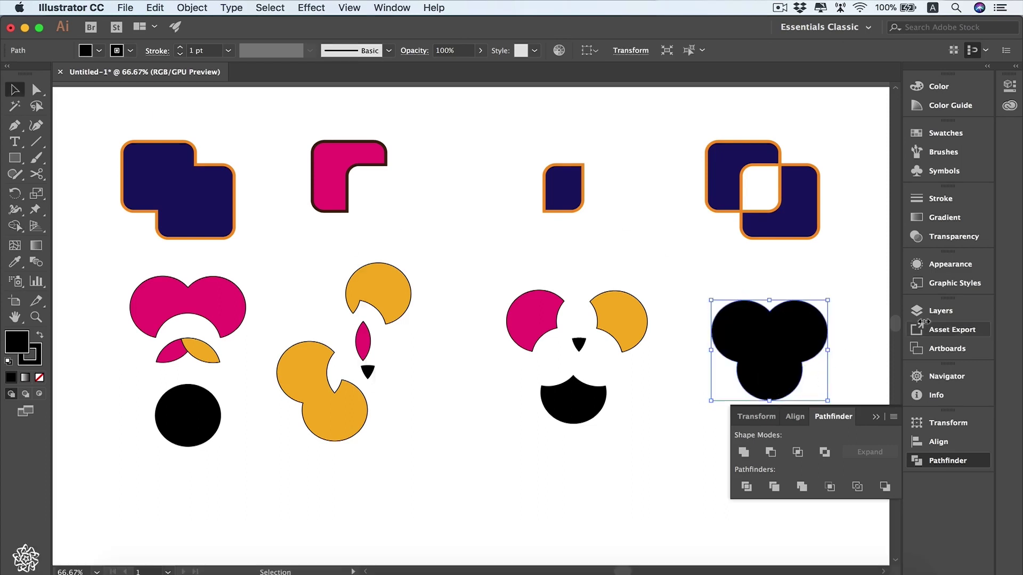
pyautogui.click(943, 263)
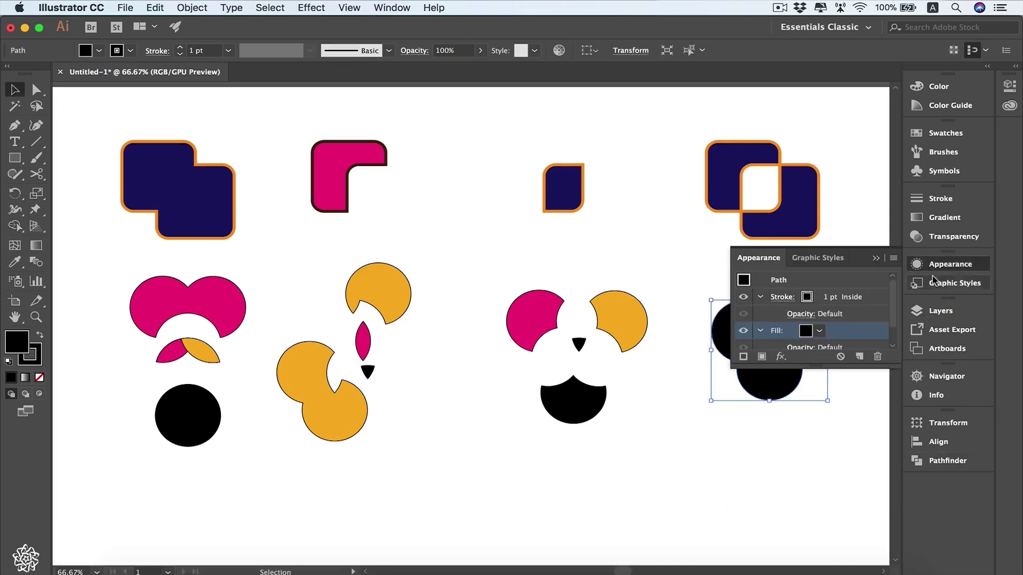
# Fill the trefoil with magenta from the Appearance panel.
pyautogui.click(820, 330)
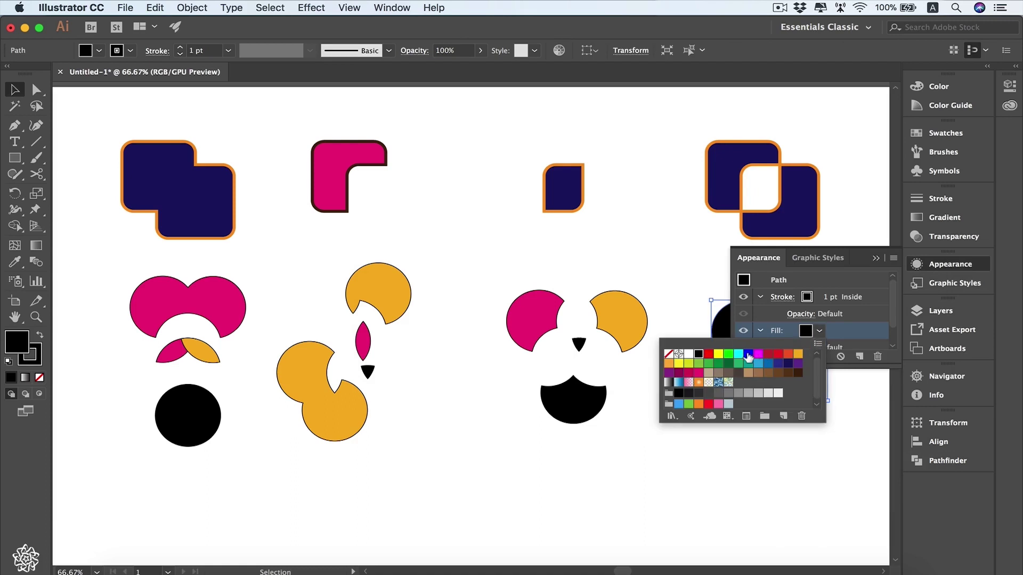
pyautogui.click(698, 376)
pyautogui.click(695, 289)
pyautogui.click(876, 258)
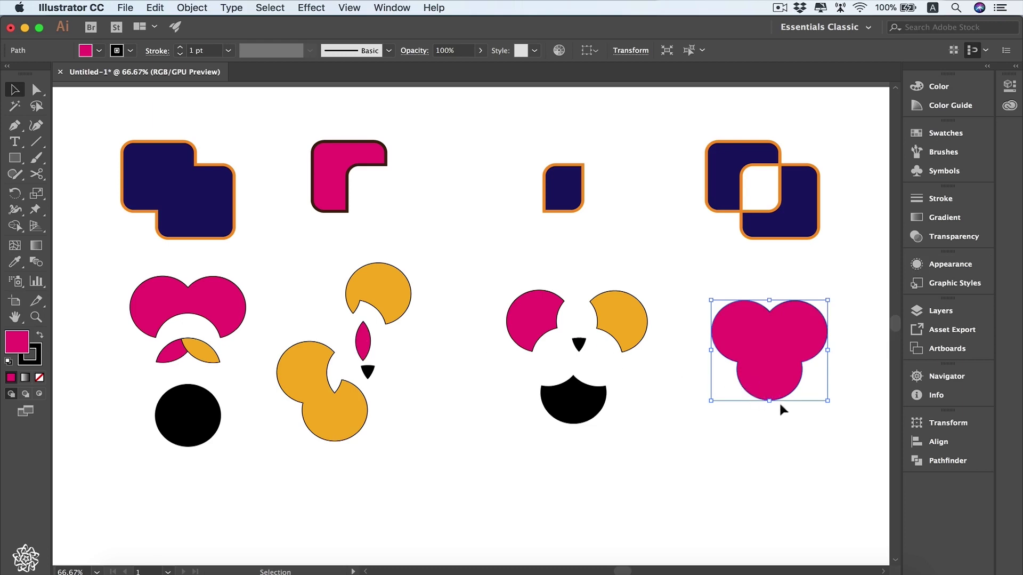
# Paste a copy of the trefoil in front and select the copy.
pyautogui.press('super')
pyautogui.press('super+f')
pyautogui.click(680, 270)
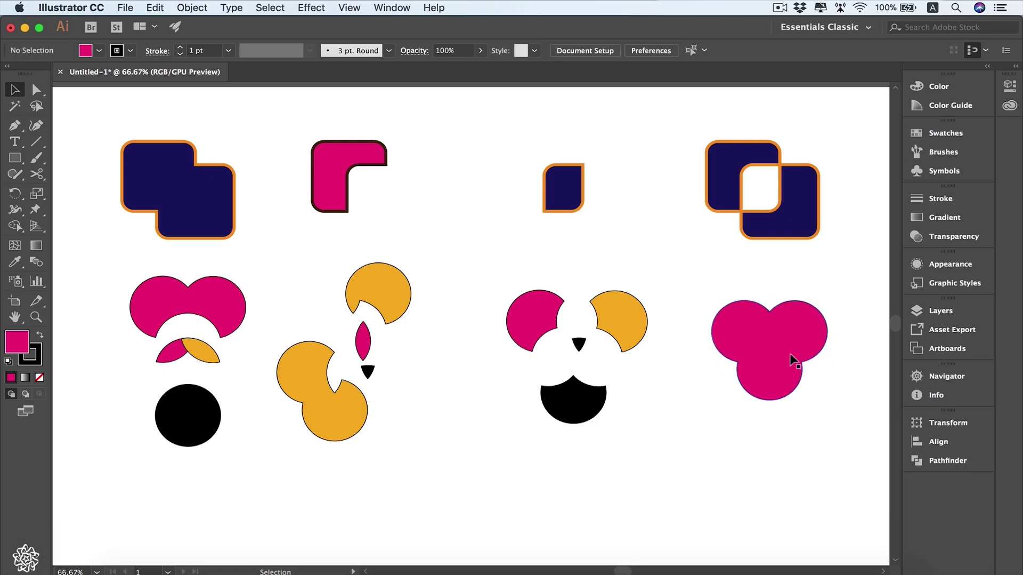
pyautogui.click(787, 337)
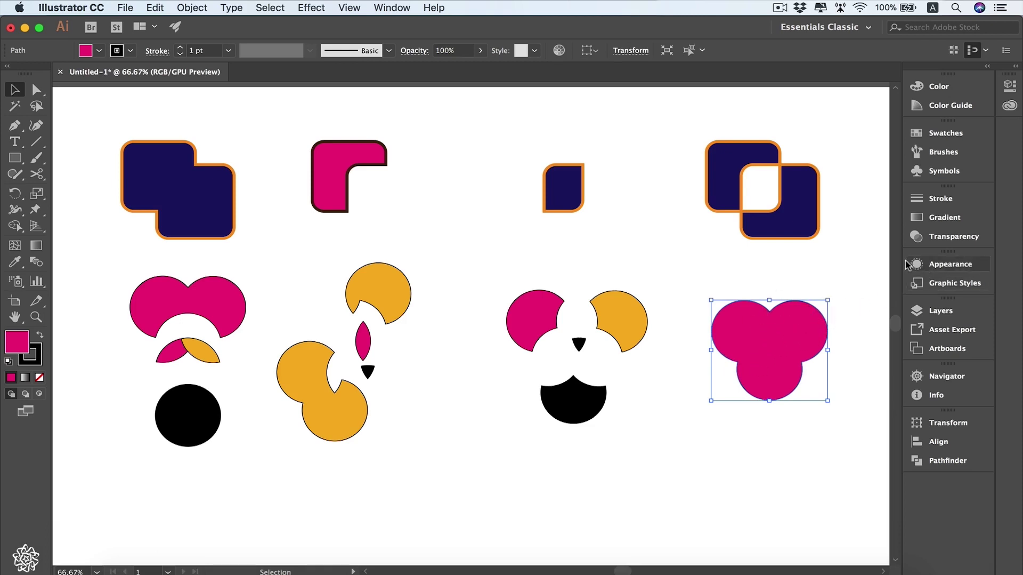
# Fill the front trefoil copy with dark brown.
pyautogui.click(930, 265)
pyautogui.click(819, 330)
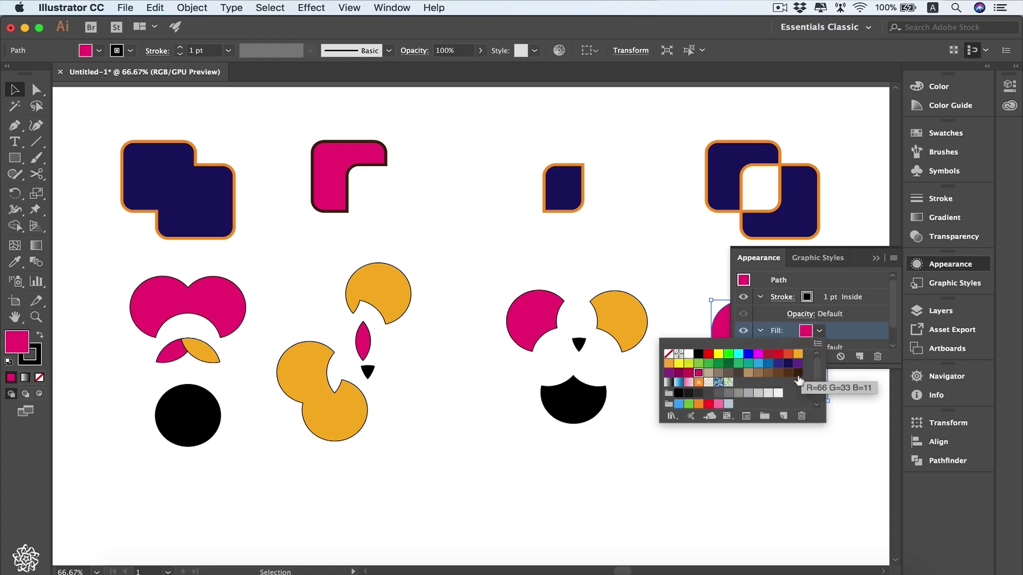
pyautogui.click(798, 372)
pyautogui.click(877, 260)
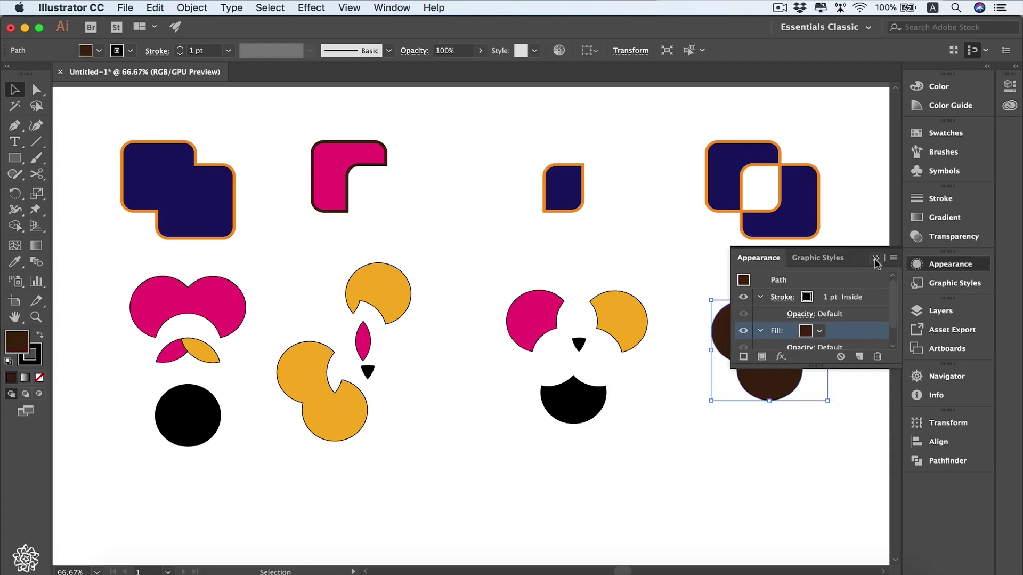
pyautogui.click(877, 260)
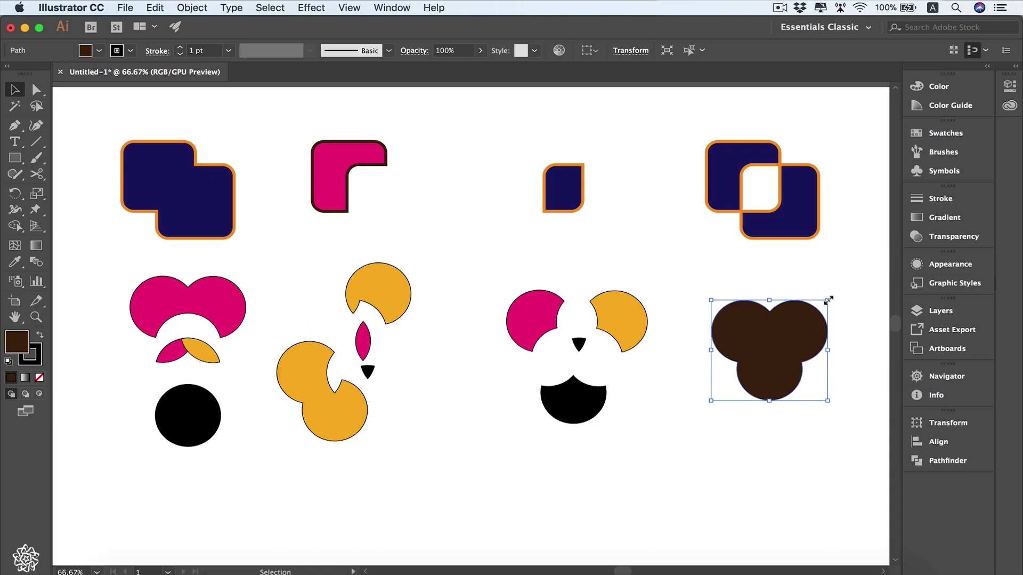
# Shrink the brown copy proportionally around its centre so it sits inside the magenta trefoil.
pyautogui.hotkey('alt', 'shift')
pyautogui.moveTo(829, 299); pyautogui.dragTo(816, 307)
pyautogui.click(831, 373)
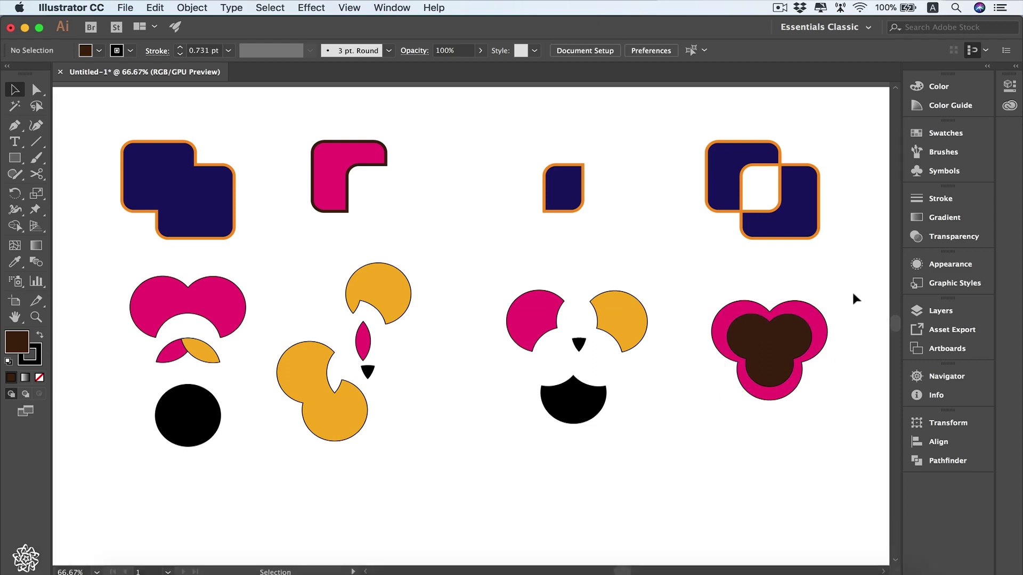
pyautogui.click(790, 336)
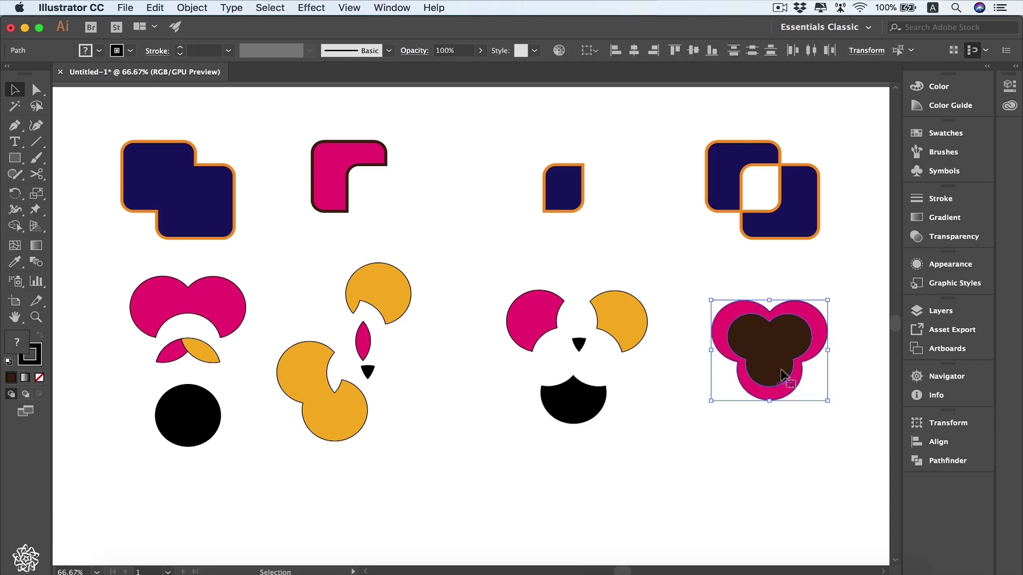
# With Shape Builder, merge the inner trefoil lobes and delete that region to leave a hollow magenta ring.
pyautogui.click(16, 226)
pyautogui.press('super+z')
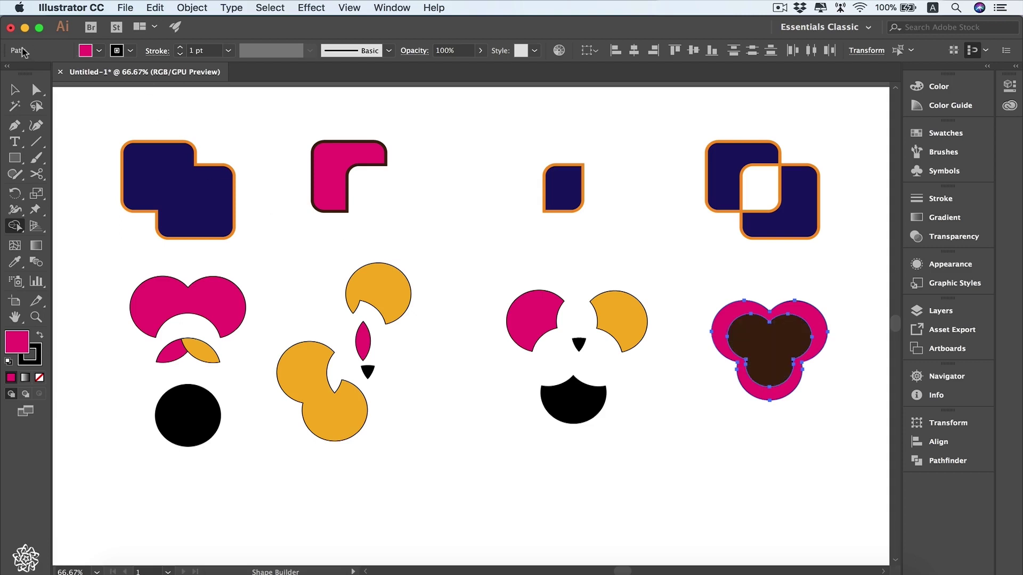
pyautogui.click(771, 351)
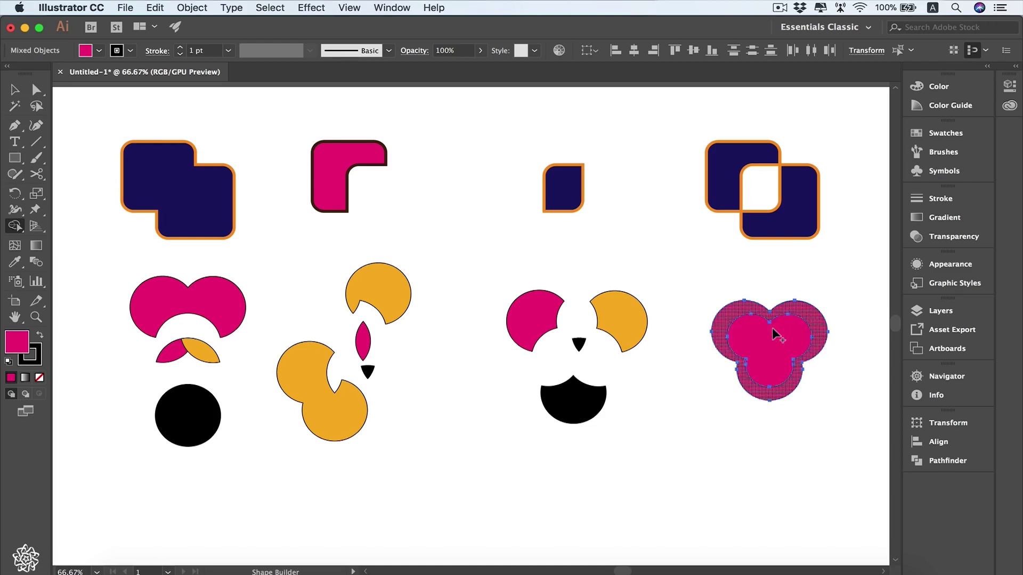
pyautogui.moveTo(766, 358); pyautogui.dragTo(749, 341)
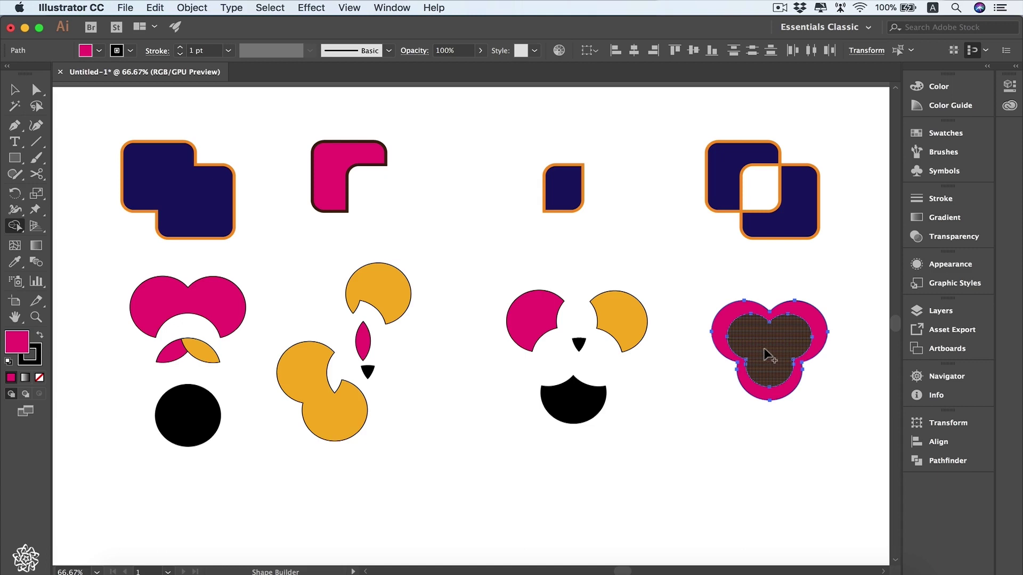
pyautogui.keyDown('alt'); pyautogui.click(766, 354); pyautogui.keyUp('alt')
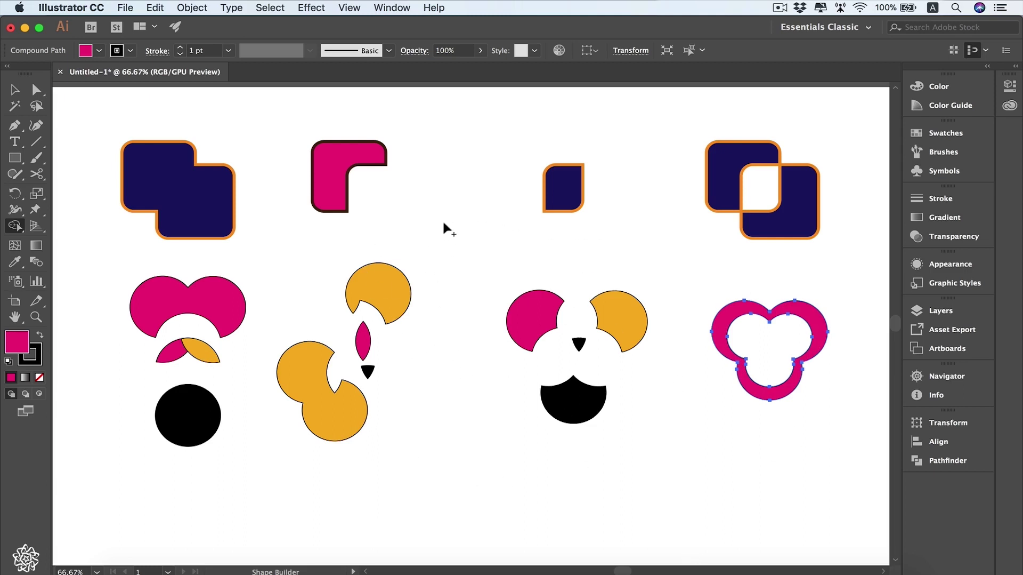
# Move the left shape cluster down-right and draw a 282 px magenta circle in the freed space.
pyautogui.press('l')
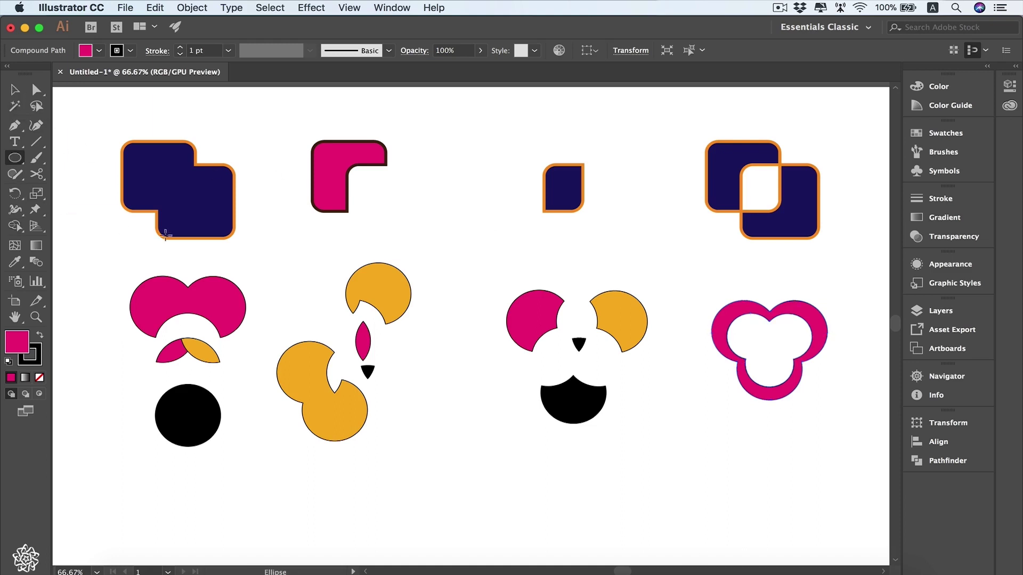
pyautogui.press('v')
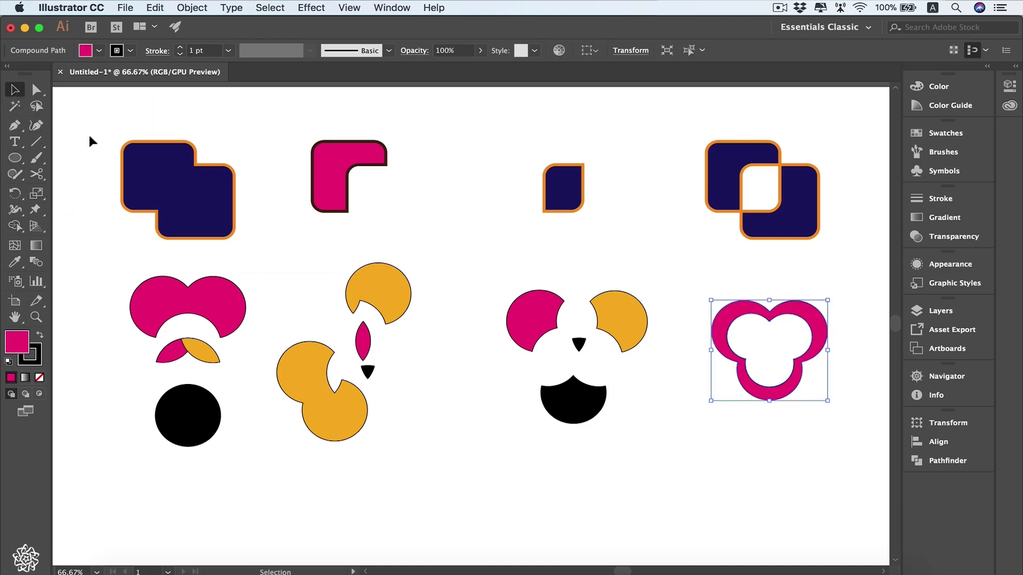
pyautogui.moveTo(434, 265); pyautogui.dragTo(129, 449)
pyautogui.moveTo(190, 302)
pyautogui.mouseDown()
pyautogui.moveTo(637, 419)
pyautogui.moveTo(601, 454)
pyautogui.moveTo(601, 470)
pyautogui.mouseUp()
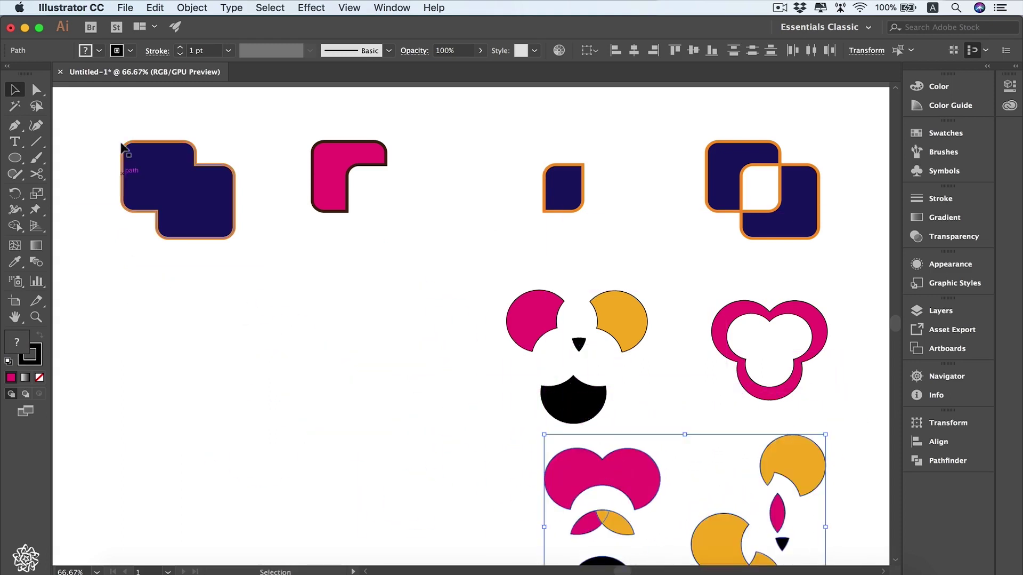
pyautogui.click(14, 157)
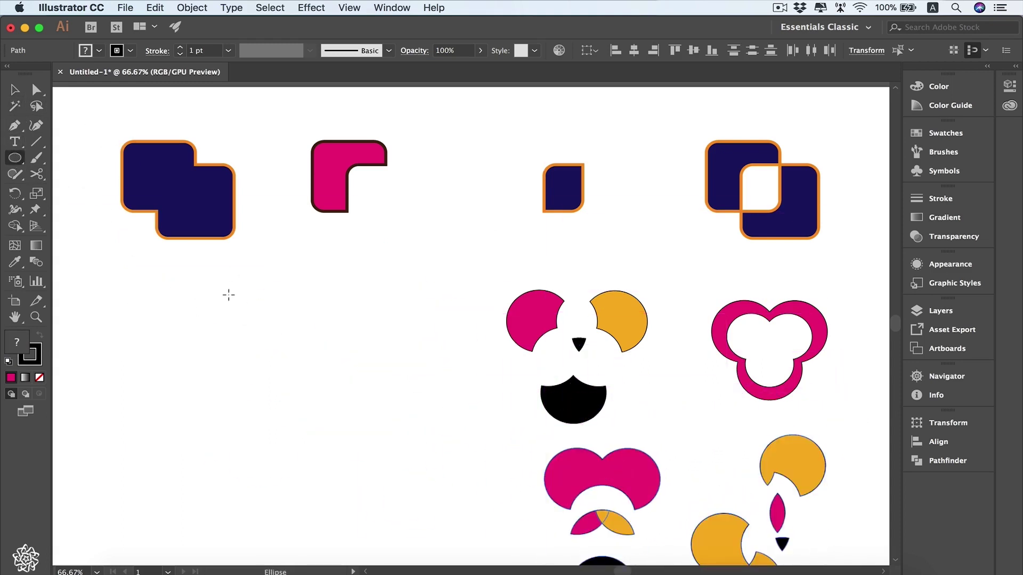
pyautogui.moveTo(227, 300); pyautogui.dragTo(361, 386)
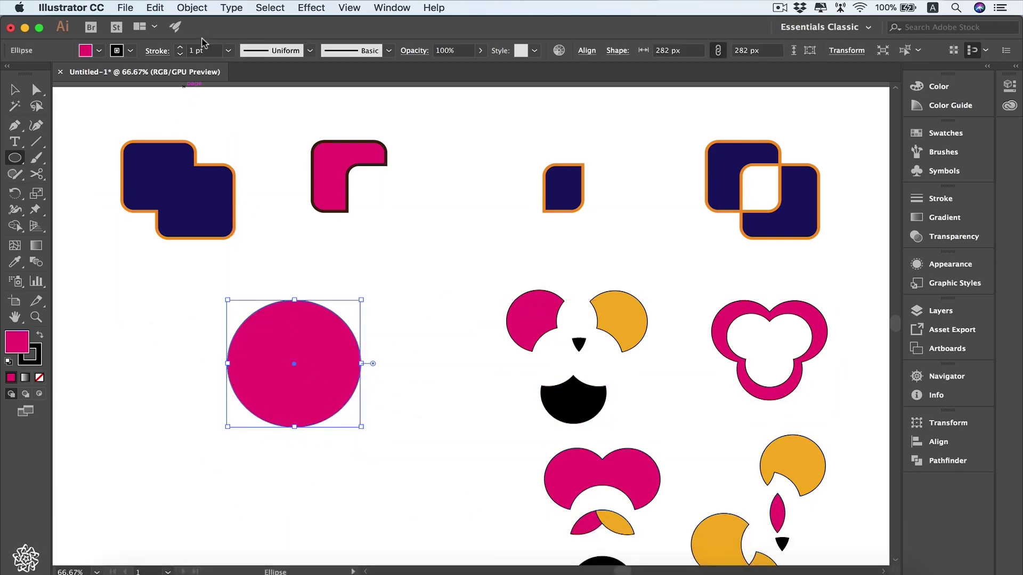
# Give the circle an 18 pt stroke and place a duplicate directly below it.
pyautogui.click(229, 51)
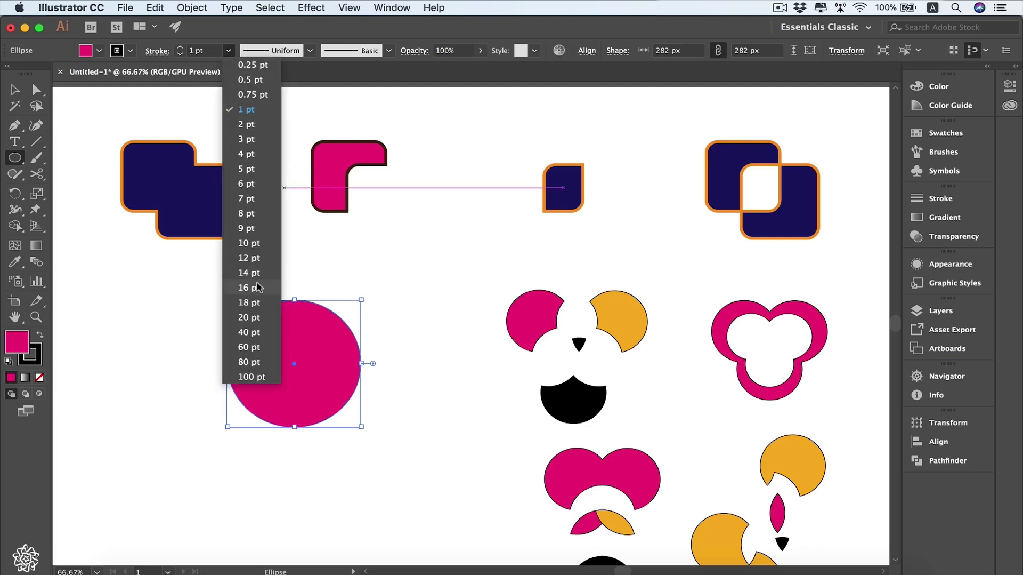
pyautogui.click(249, 302)
pyautogui.press('v')
pyautogui.press('alt')
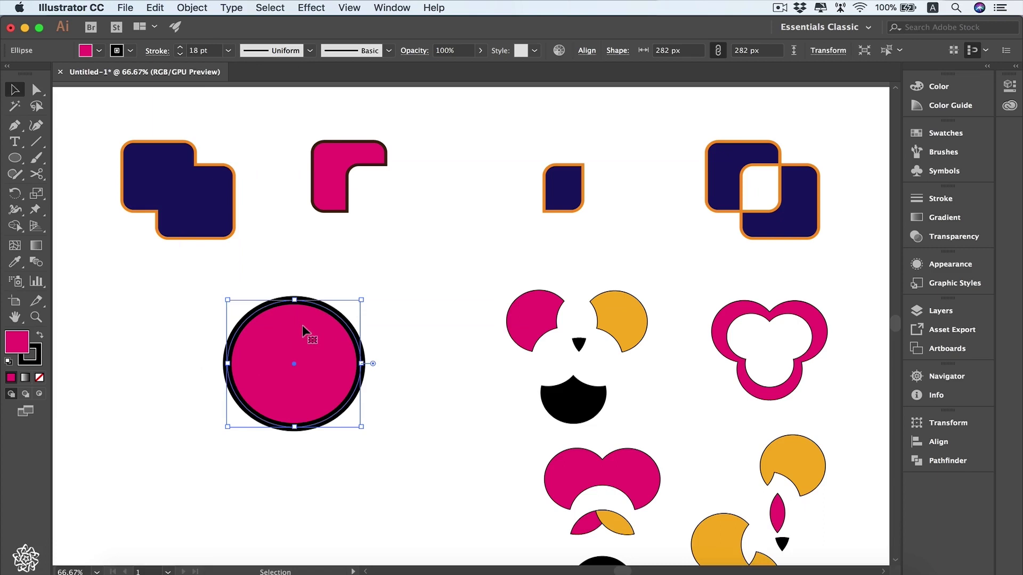
pyautogui.press('alt')
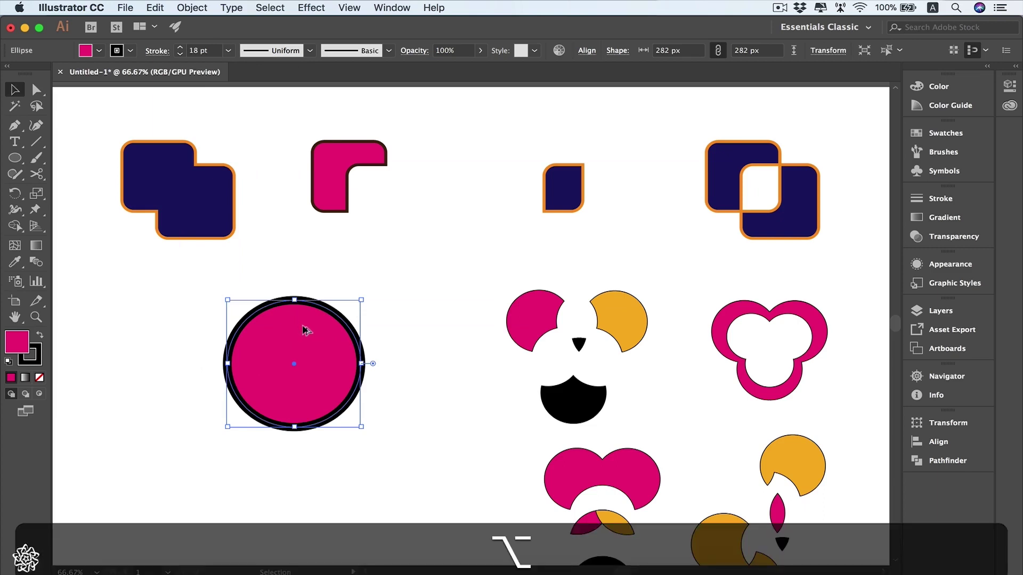
pyautogui.moveTo(307, 328); pyautogui.dragTo(306, 363)
pyautogui.press('shift')
# Set the top circle's fill to None and its stroke to orange, then select both circles.
pyautogui.click(296, 312)
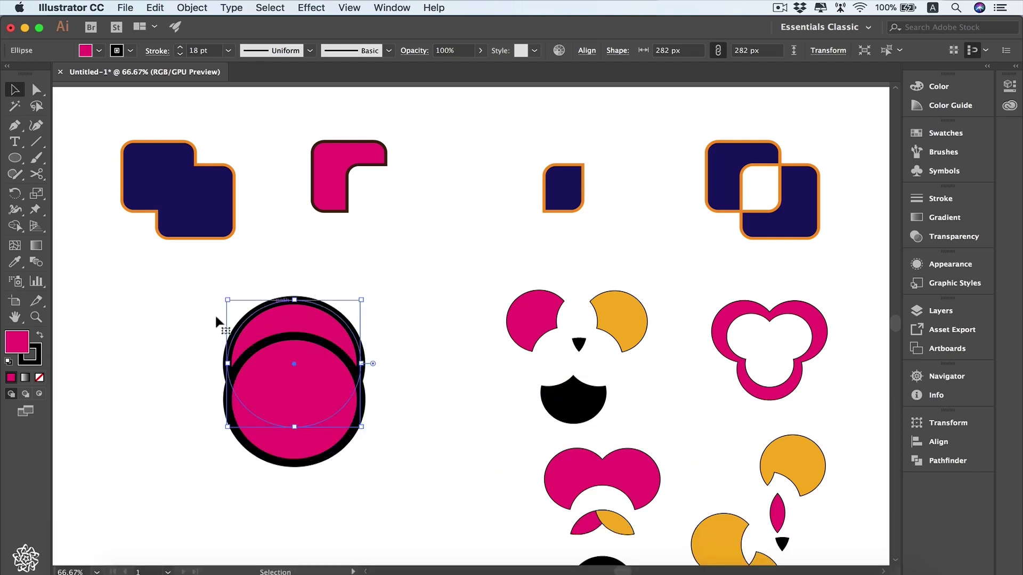
pyautogui.click(40, 377)
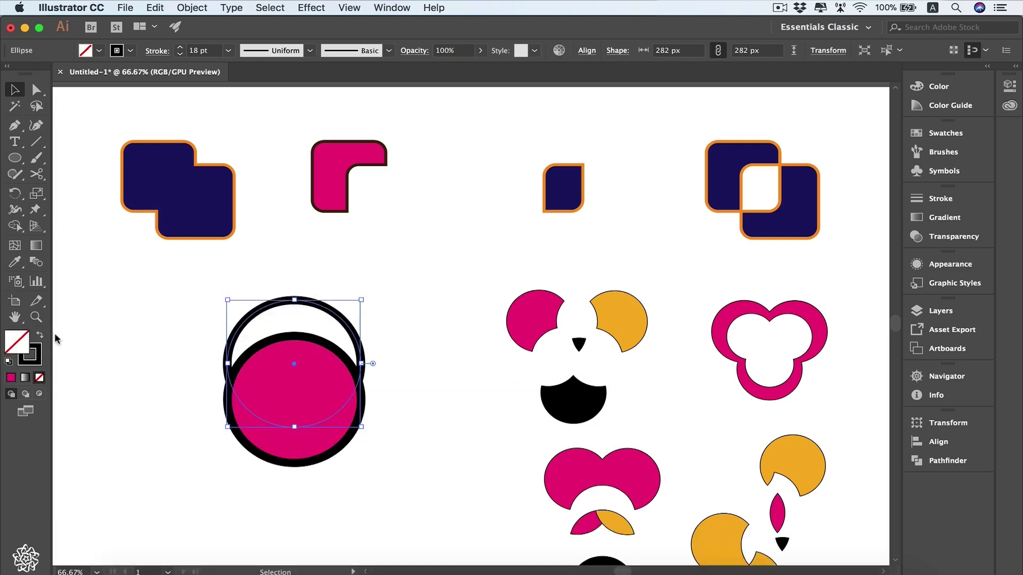
pyautogui.click(130, 50)
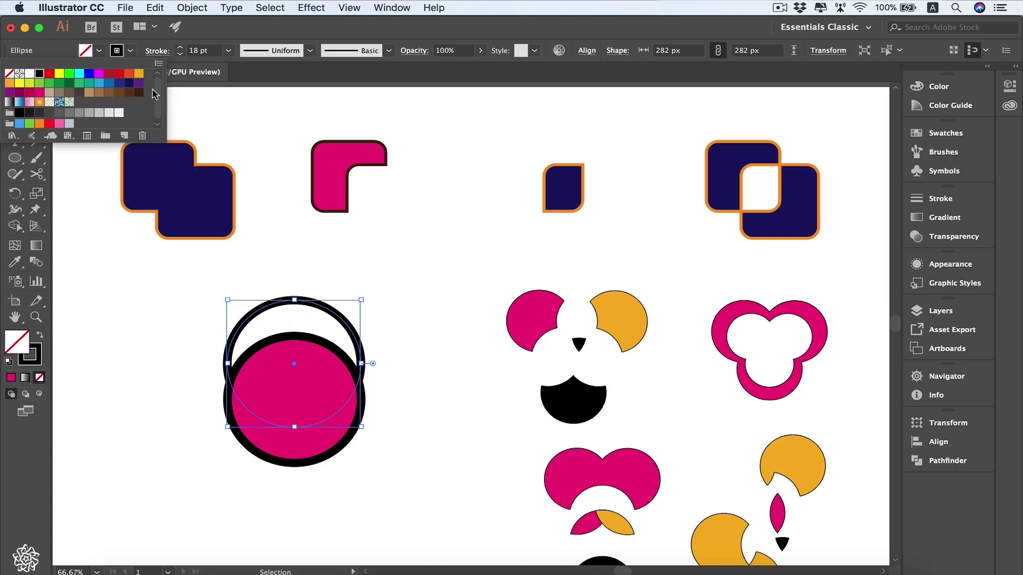
pyautogui.click(138, 73)
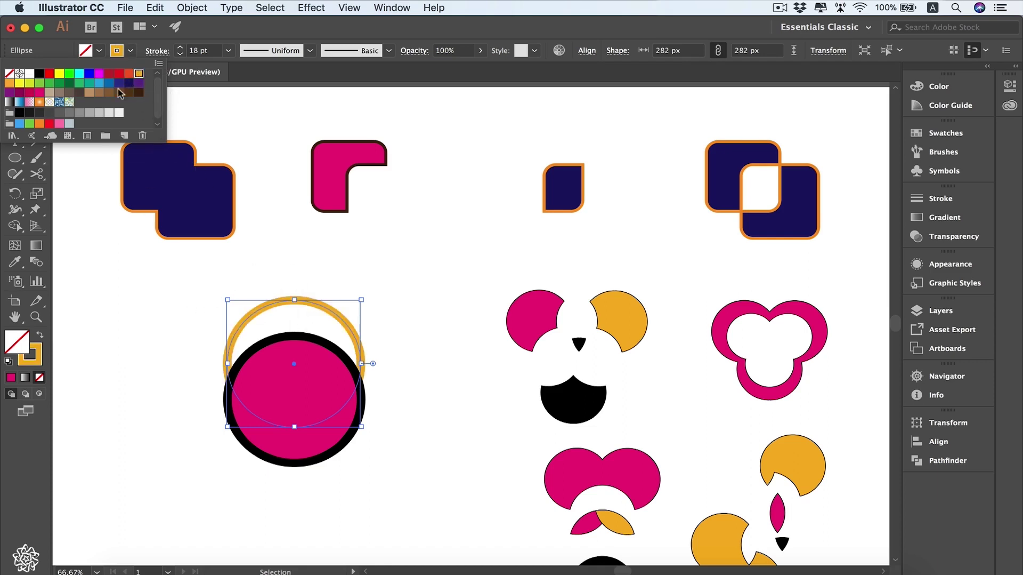
pyautogui.click(436, 307)
pyautogui.moveTo(439, 313); pyautogui.dragTo(169, 368)
# Nudge the right pair over and subtract the magenta circle from the orange ring with Minus Front.
pyautogui.keyDown('shift'); pyautogui.moveTo(302, 393); pyautogui.dragTo(344, 379); pyautogui.keyUp('shift')
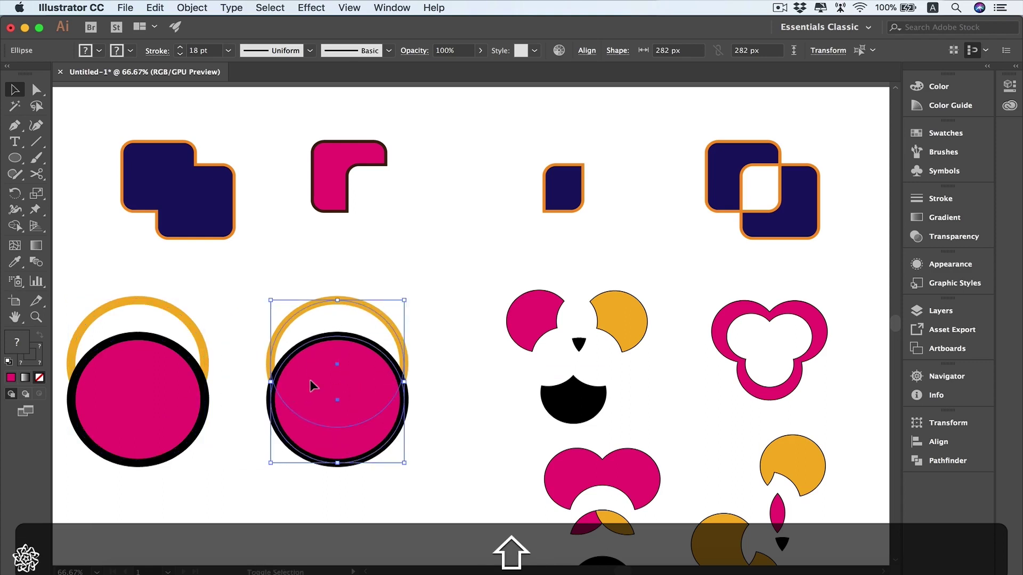
pyautogui.press('super+shift+a')
pyautogui.moveTo(399, 363); pyautogui.dragTo(342, 405)
pyautogui.click(953, 465)
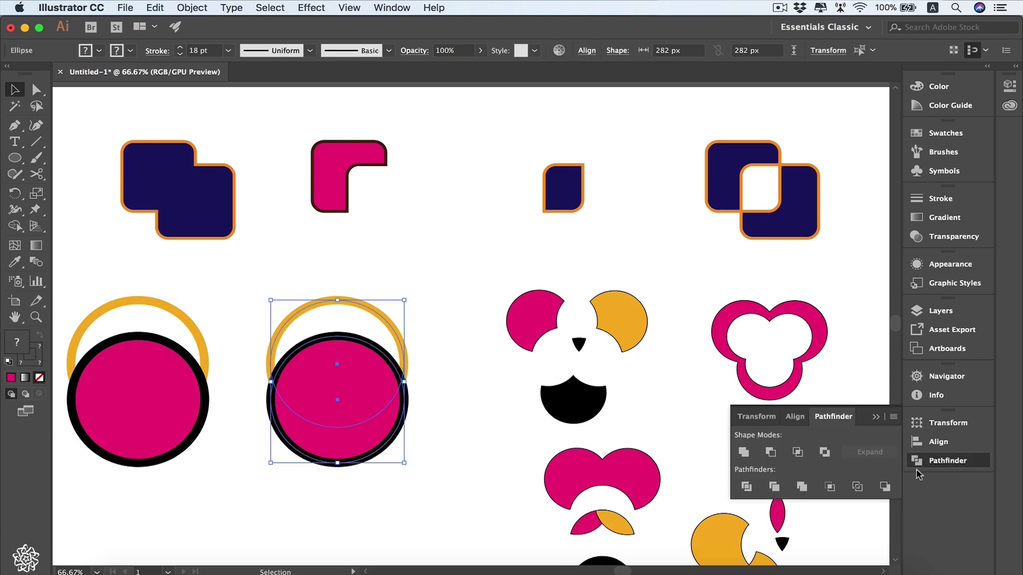
pyautogui.click(770, 453)
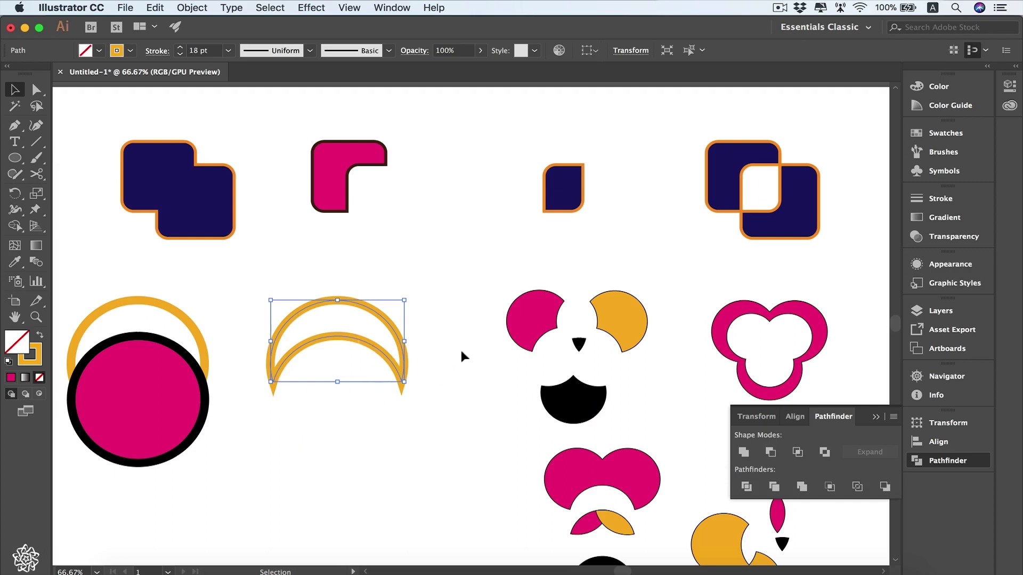
pyautogui.moveTo(177, 319); pyautogui.dragTo(170, 321)
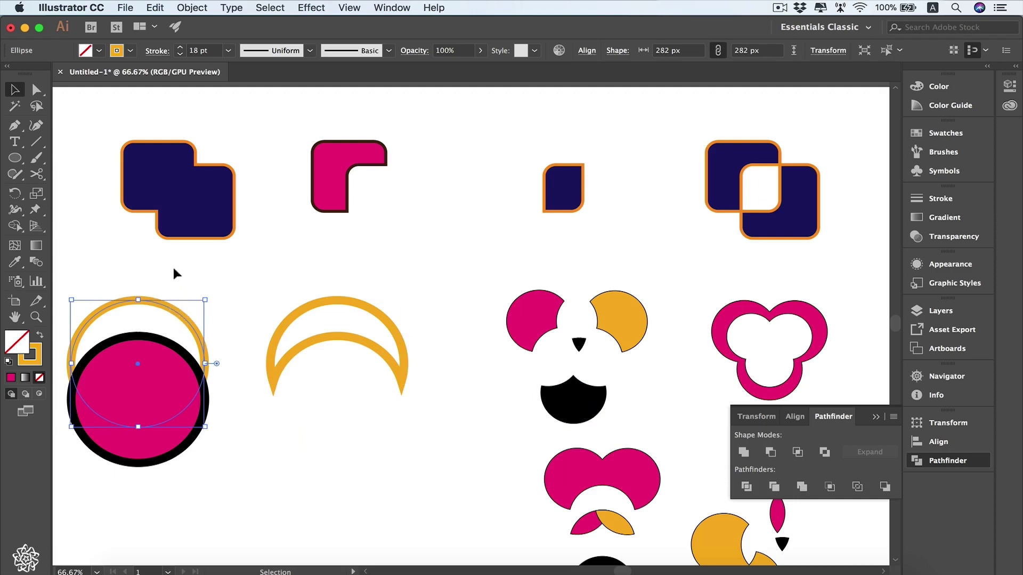
# Expand the left orange ring's fill and stroke, then Minus Front the circle to leave an orange arc.
pyautogui.click(193, 7)
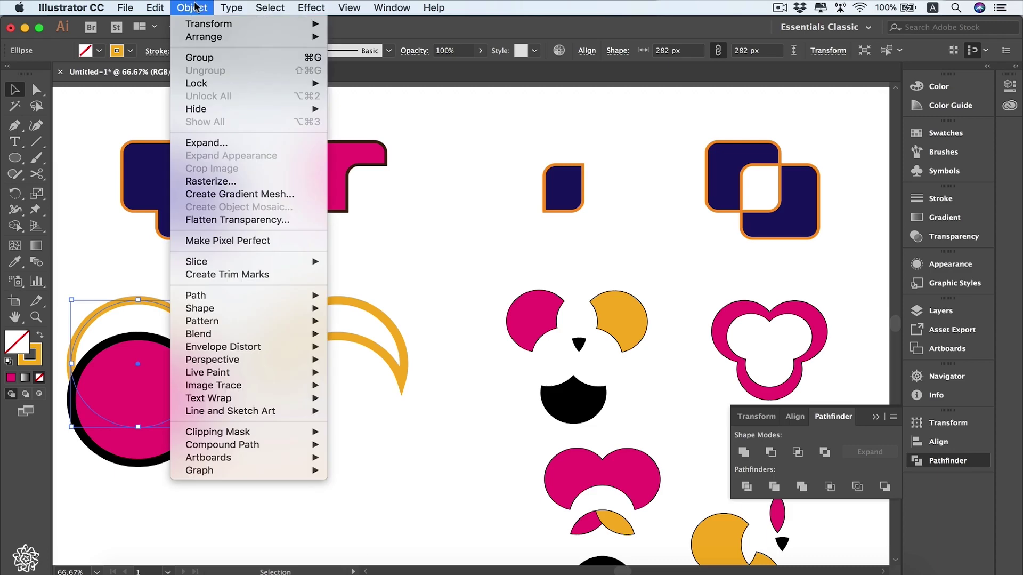
pyautogui.click(240, 143)
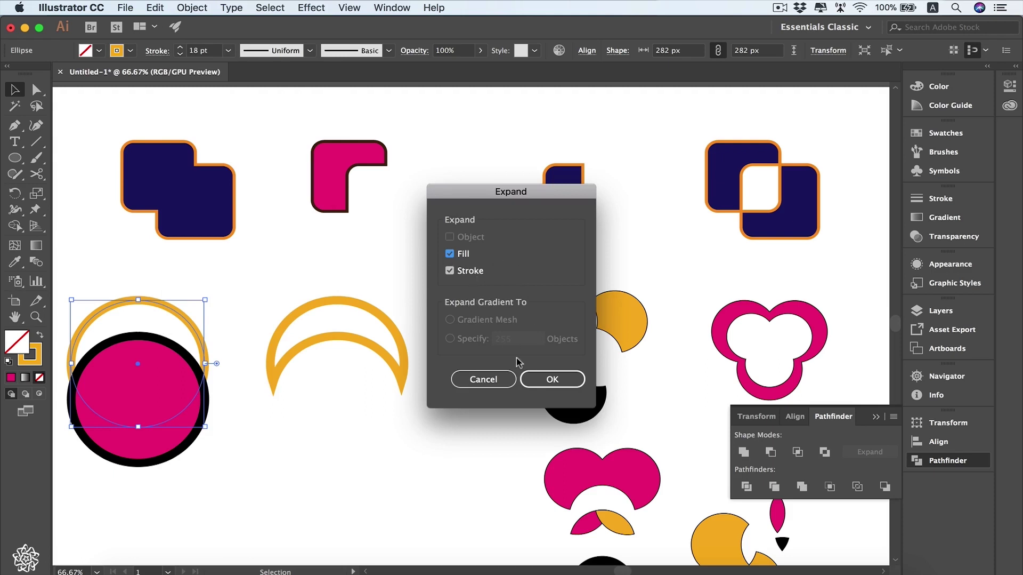
pyautogui.click(552, 380)
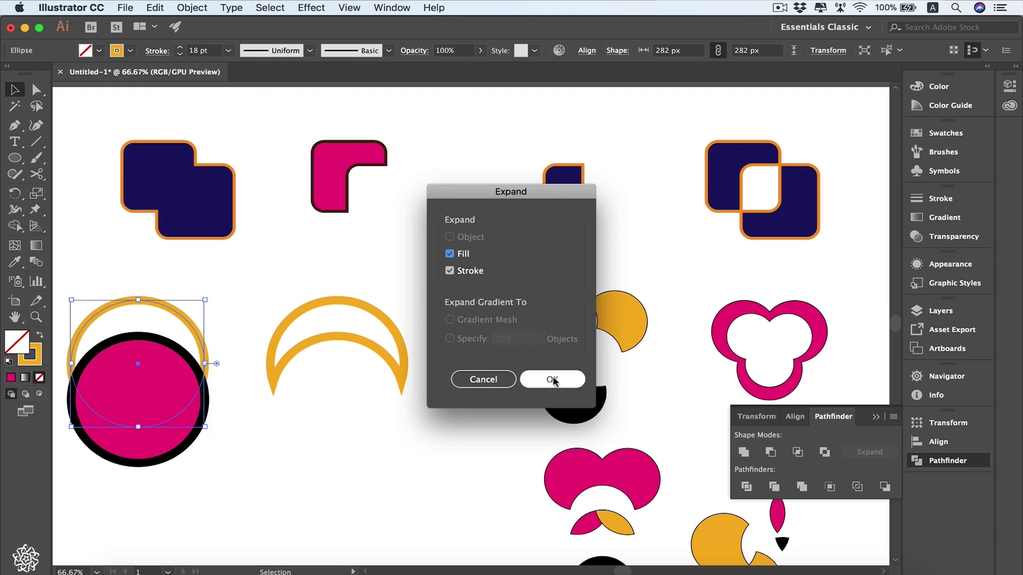
pyautogui.click(552, 379)
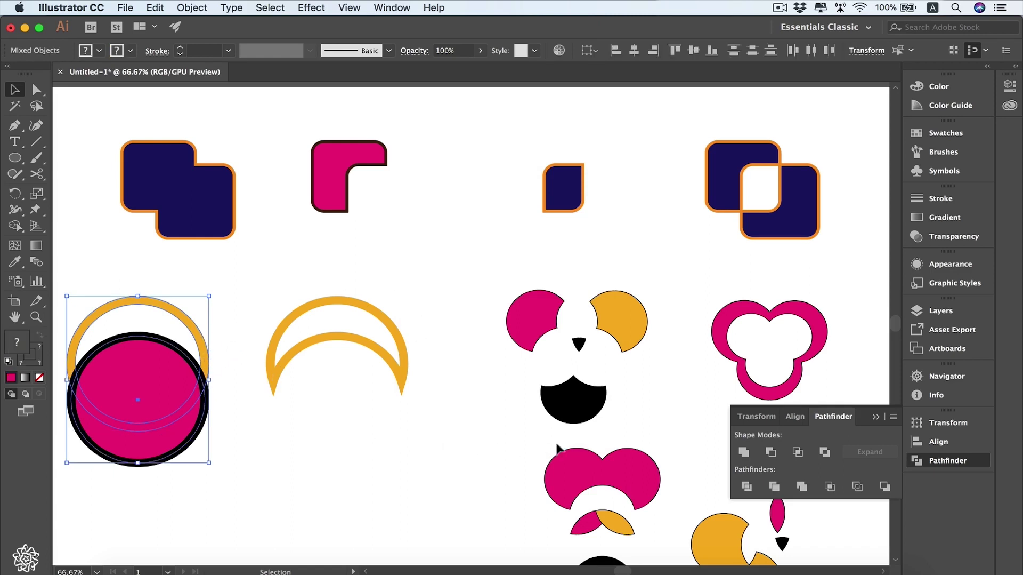
pyautogui.click(771, 452)
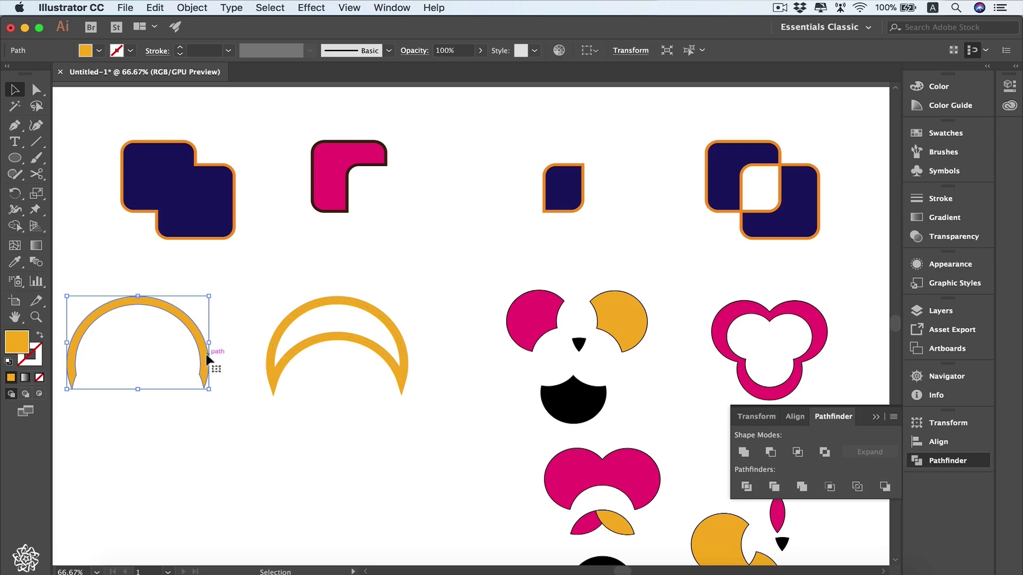
pyautogui.moveTo(208, 359); pyautogui.dragTo(227, 362)
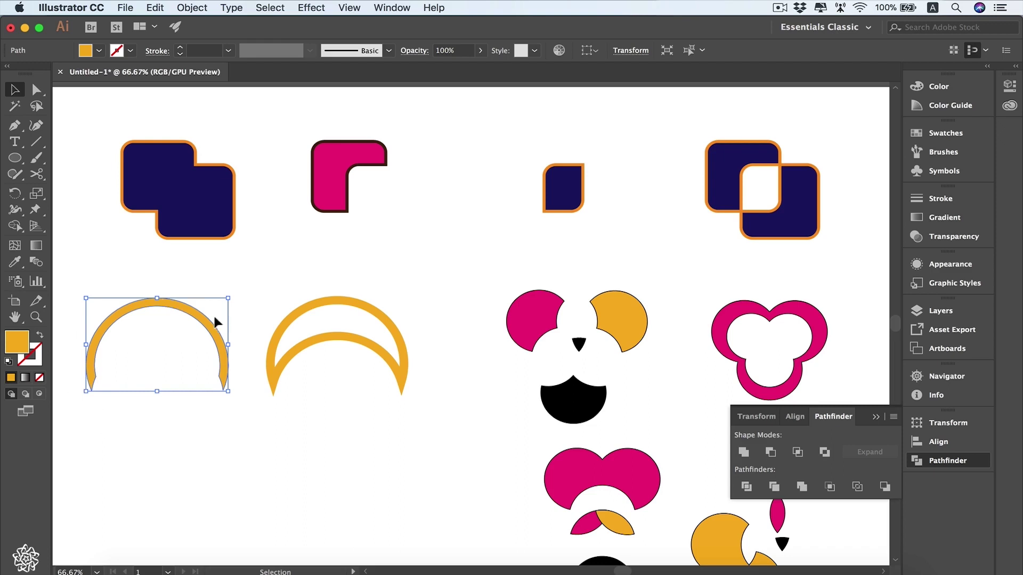
pyautogui.click(94, 407)
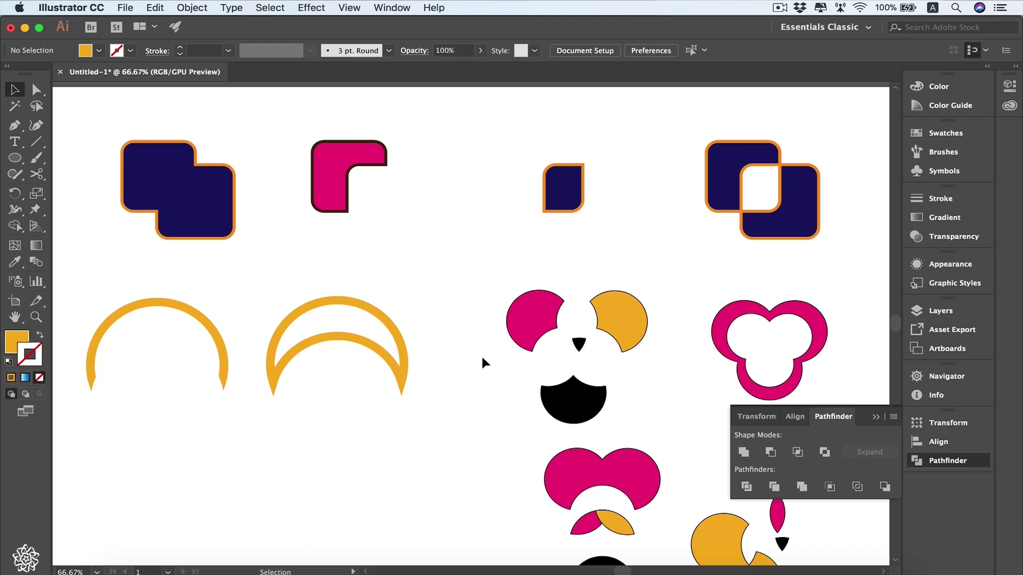
# Move the star, circle and text group up-left and widen Artboard 1 rightward to include them.
pyautogui.hscroll(10, 482, 357)
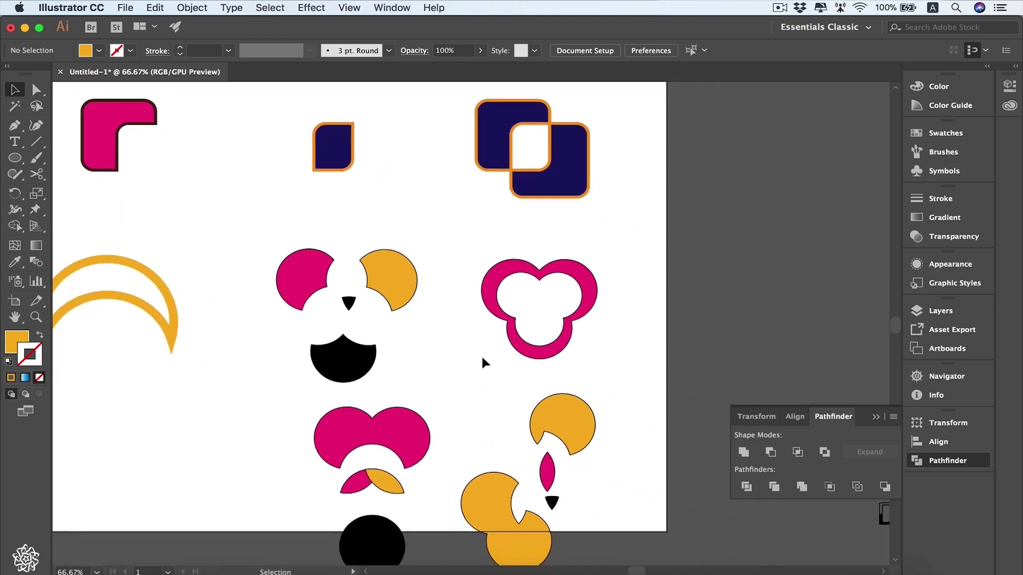
pyautogui.hscroll(5, 482, 356)
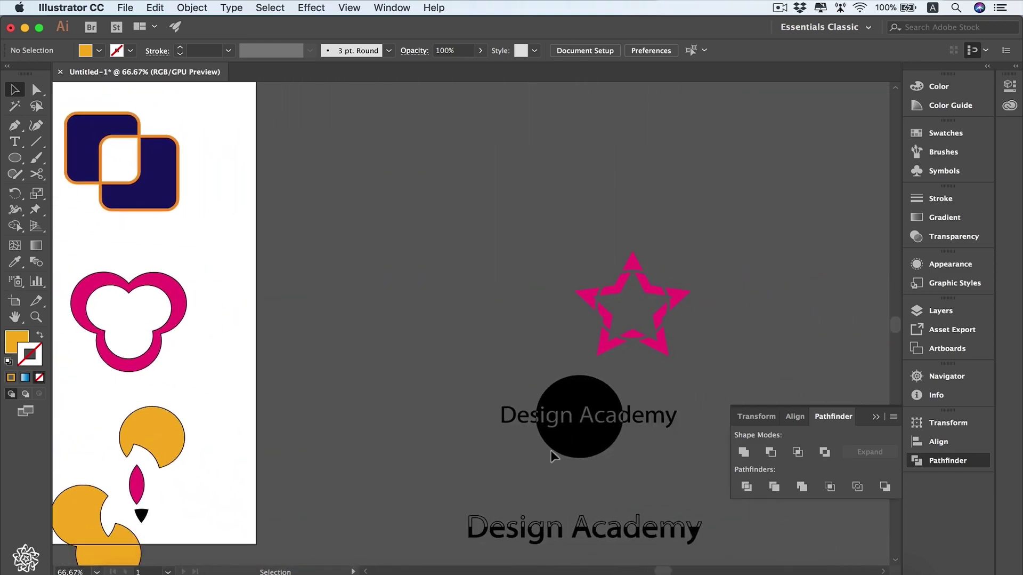
pyautogui.moveTo(592, 399); pyautogui.dragTo(398, 262)
pyautogui.click(15, 300)
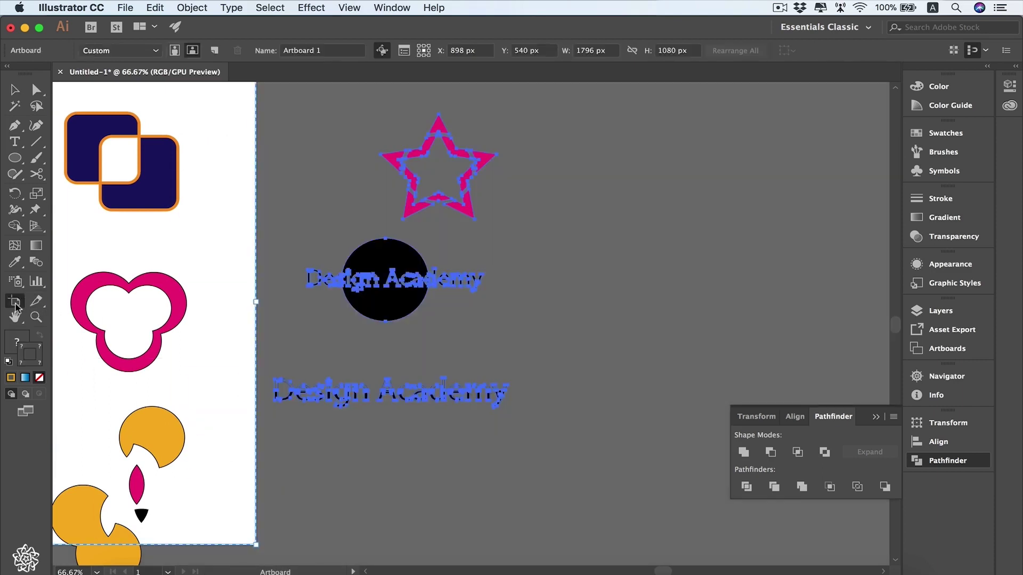
pyautogui.moveTo(256, 301); pyautogui.dragTo(697, 307)
pyautogui.press('Escape')
pyautogui.click(498, 190)
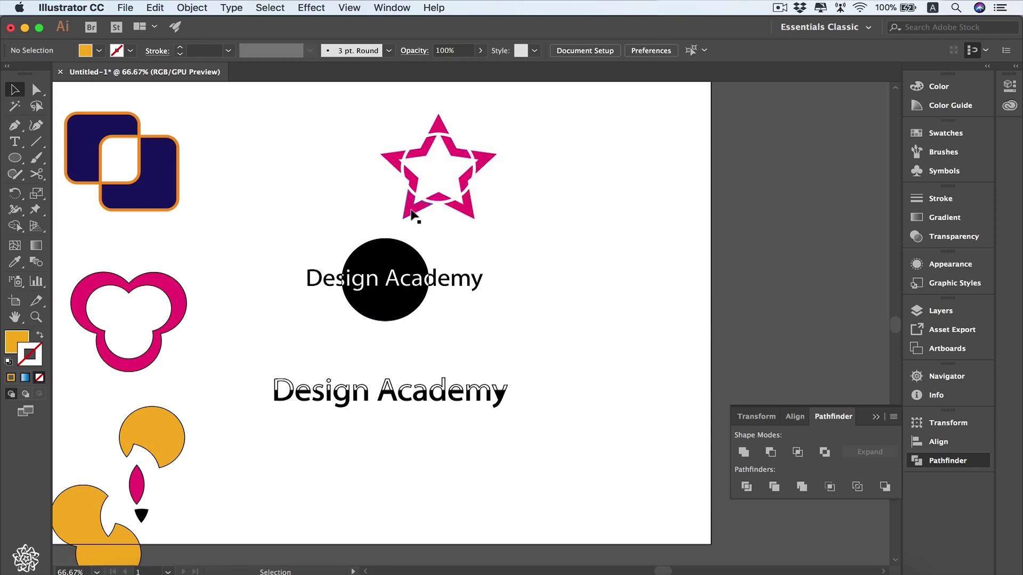
# Drag the divided star's pieces outward (lower-left, left inner, right tip, top tip and others) to scatter them.
pyautogui.moveTo(412, 215); pyautogui.dragTo(291, 195)
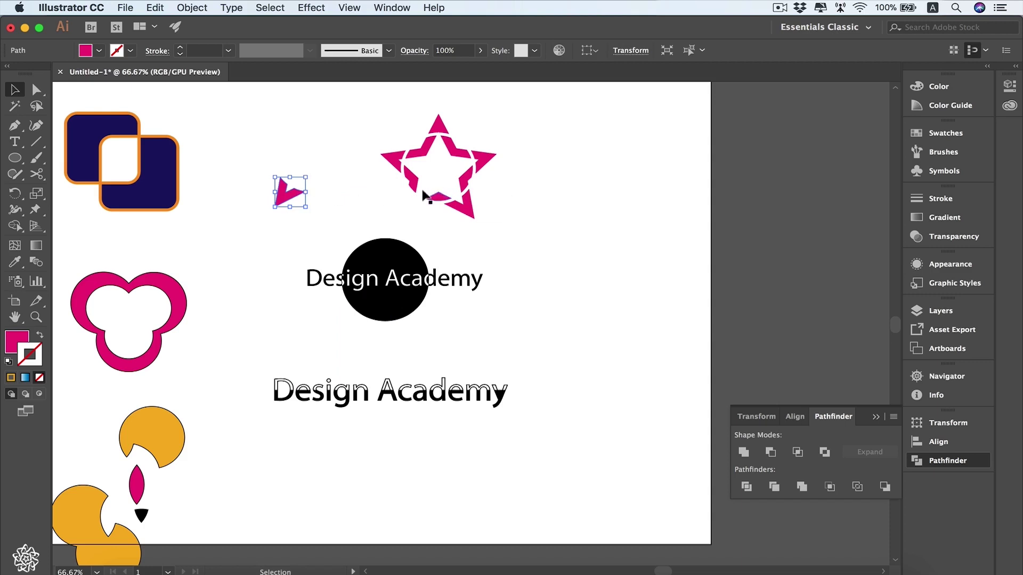
pyautogui.moveTo(413, 184); pyautogui.dragTo(335, 197)
pyautogui.click(324, 235)
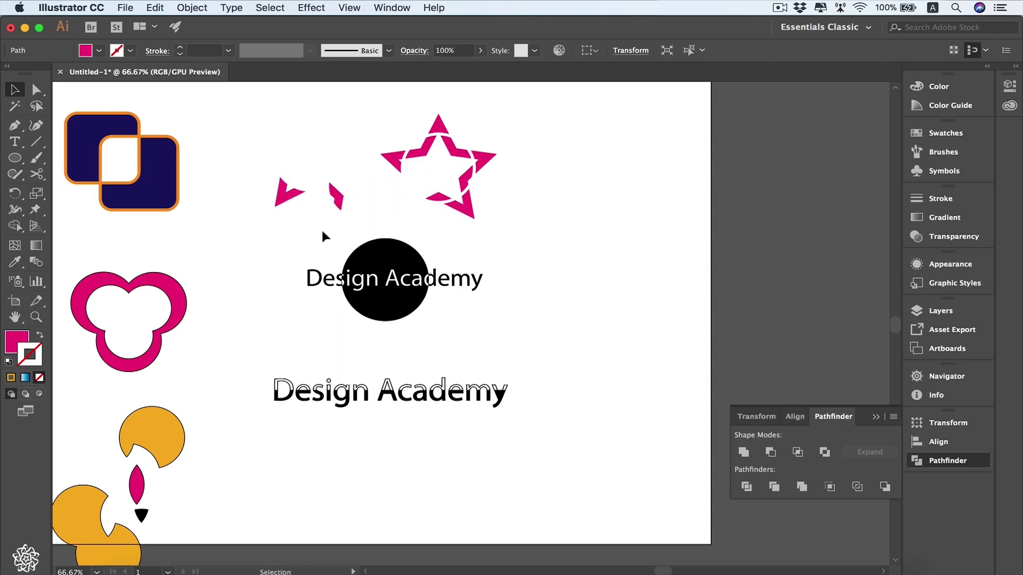
pyautogui.moveTo(483, 158); pyautogui.dragTo(523, 153)
pyautogui.moveTo(441, 125); pyautogui.dragTo(437, 106)
pyautogui.moveTo(395, 160); pyautogui.dragTo(358, 156)
pyautogui.moveTo(462, 203); pyautogui.dragTo(483, 237)
pyautogui.click(423, 155)
pyautogui.moveTo(422, 157); pyautogui.dragTo(445, 156)
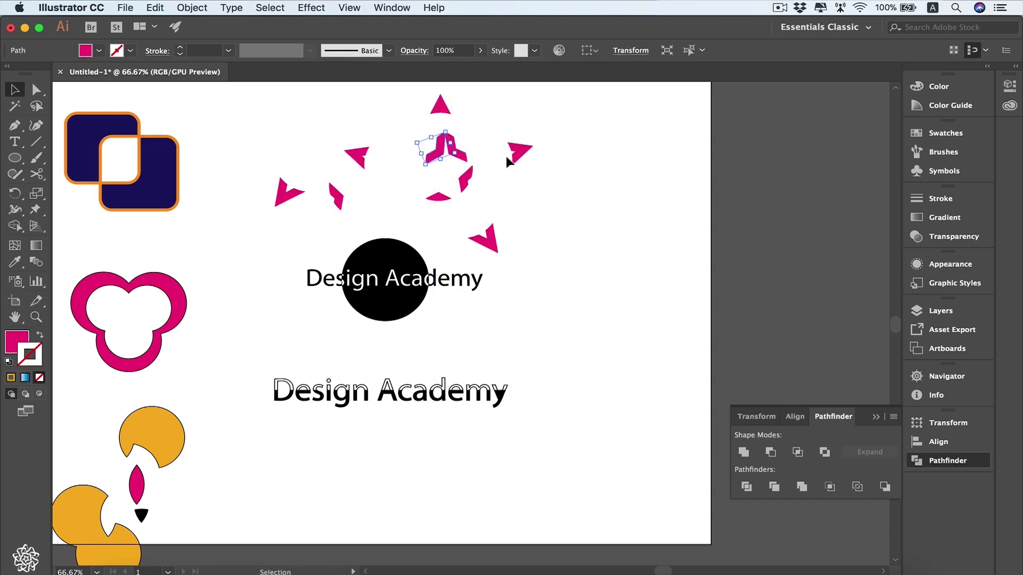
pyautogui.click(560, 208)
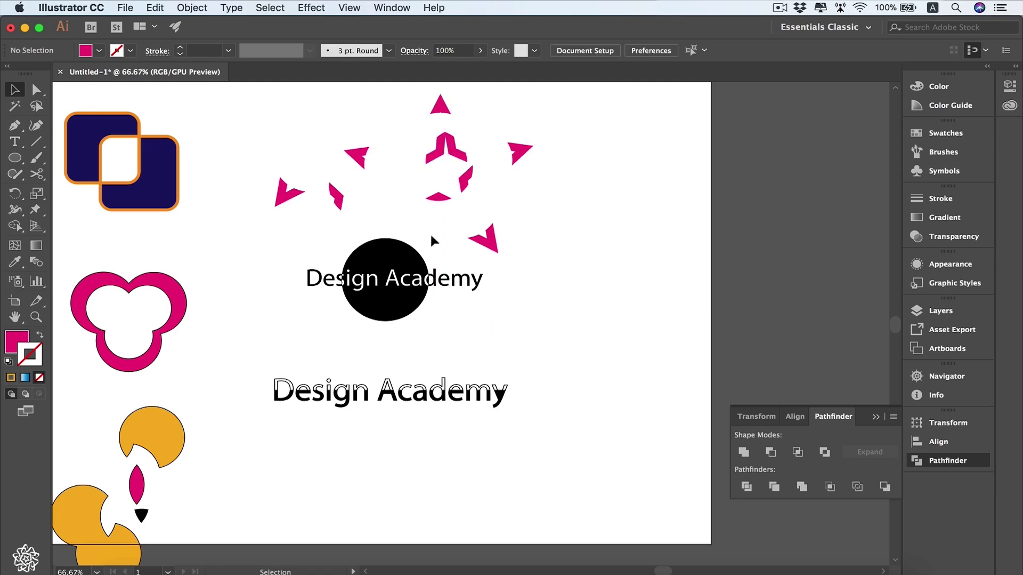